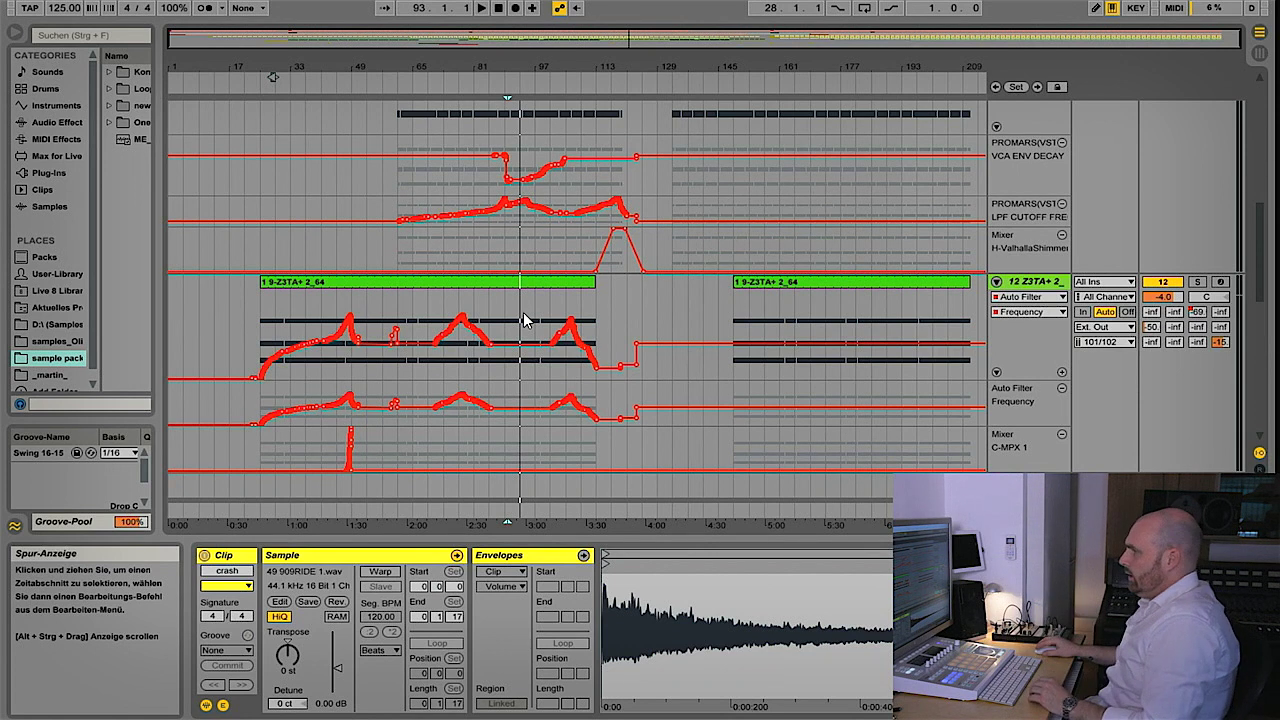
Look over the arrangement's tracks and the automation curves on the PROMARS and Z3TA+ tracks around bars 61 to 121
{"action": "mouse_move", "coordinate": [1035, 270]}
{"action": "left_mouse_down"}
{"action": "mouse_move", "coordinate": [1037, 205]}
{"action": "mouse_move", "coordinate": [1038, 285]}
{"action": "left_mouse_up"}
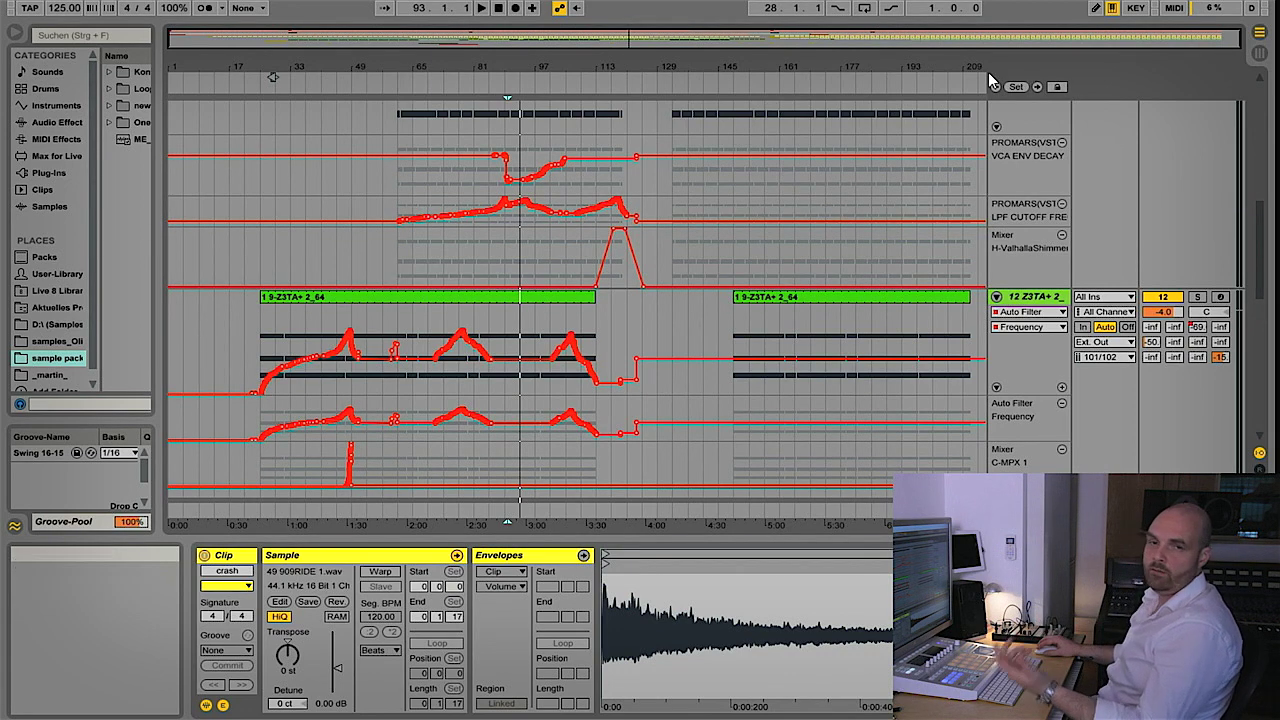
{"action": "scroll", "coordinate": [689, 126], "scroll_direction": "up", "scroll_amount": 10}
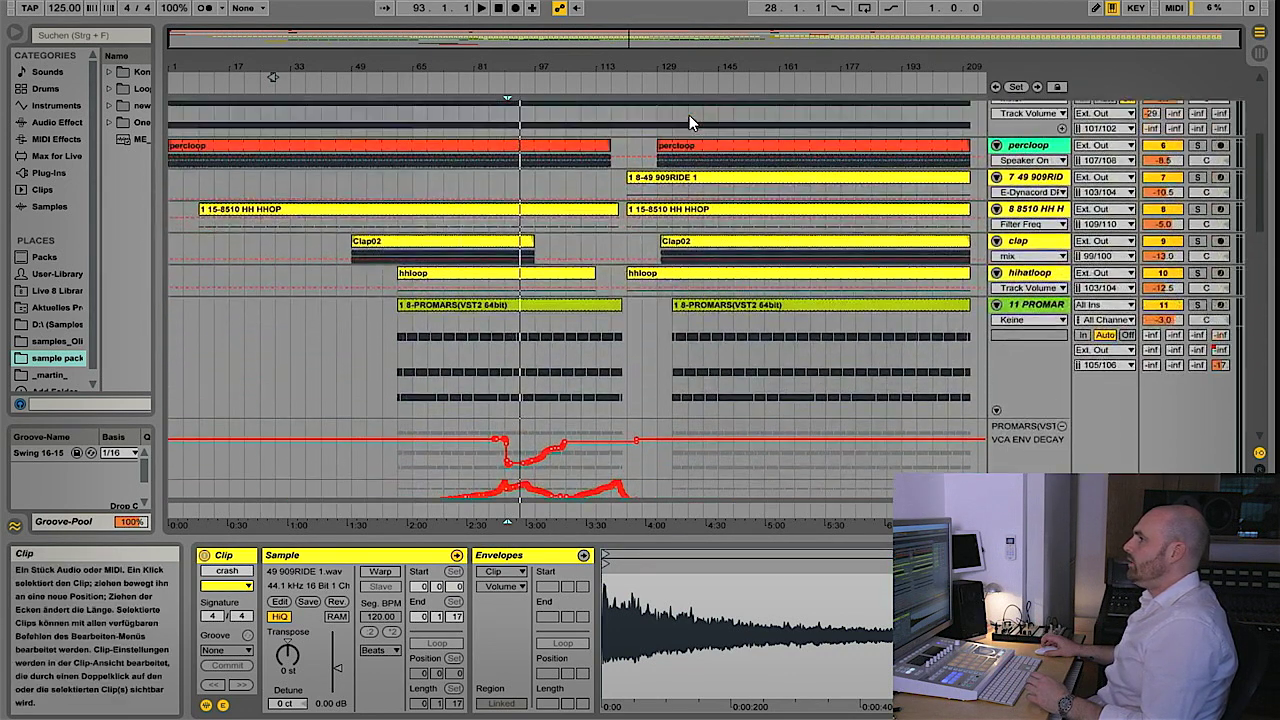
{"action": "scroll", "coordinate": [686, 130], "scroll_direction": "up", "scroll_amount": 2}
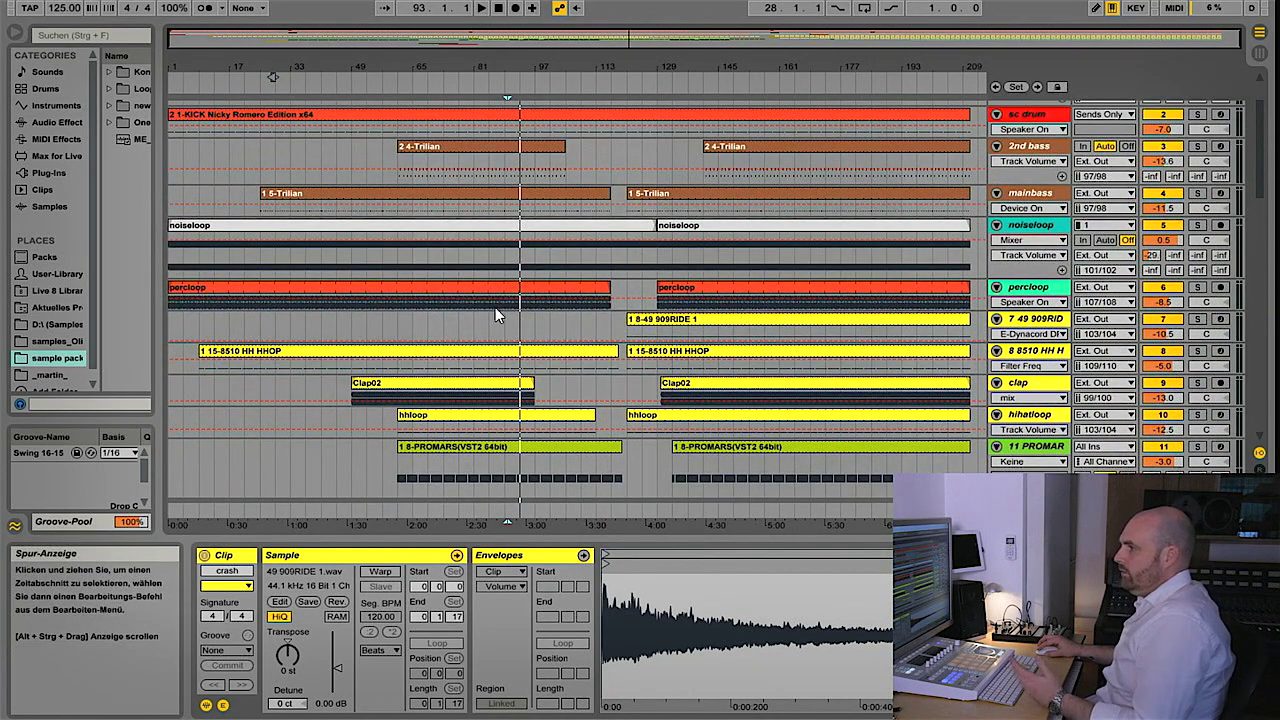
{"action": "left_click_drag", "start_coordinate": [483, 65], "coordinate": [601, 102]}
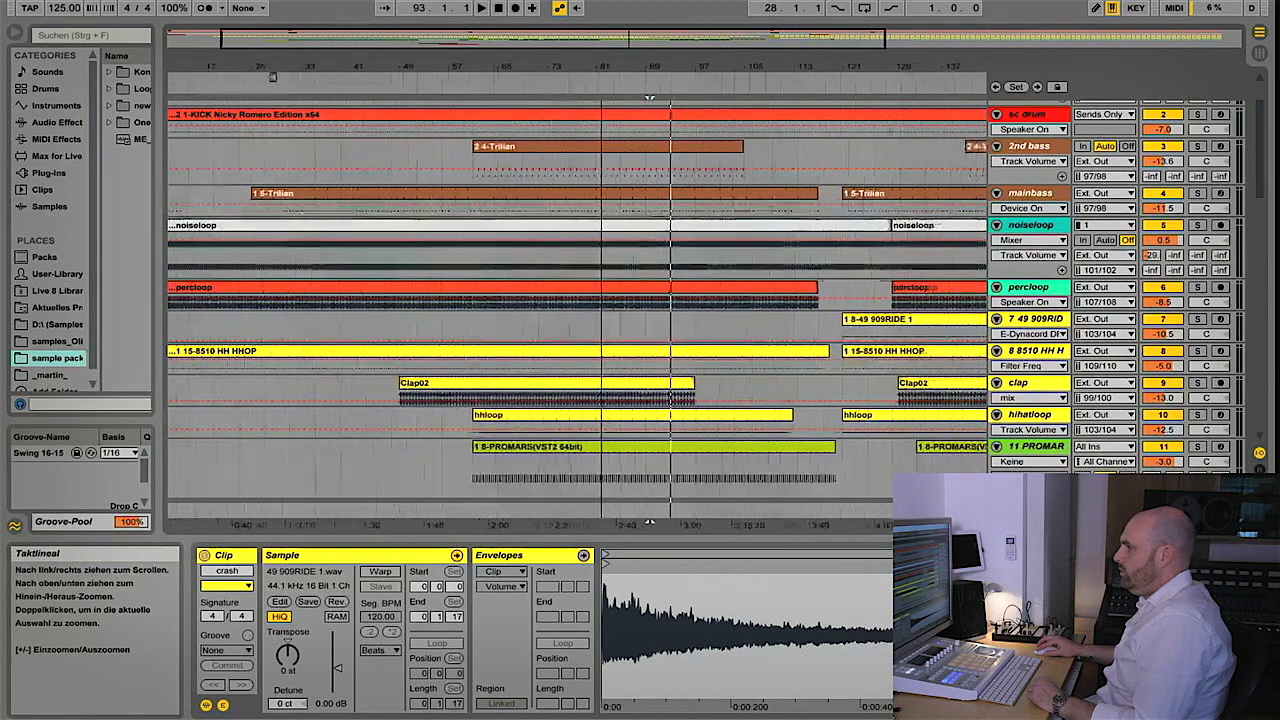
{"action": "scroll", "coordinate": [640, 242], "scroll_direction": "down", "scroll_amount": 9}
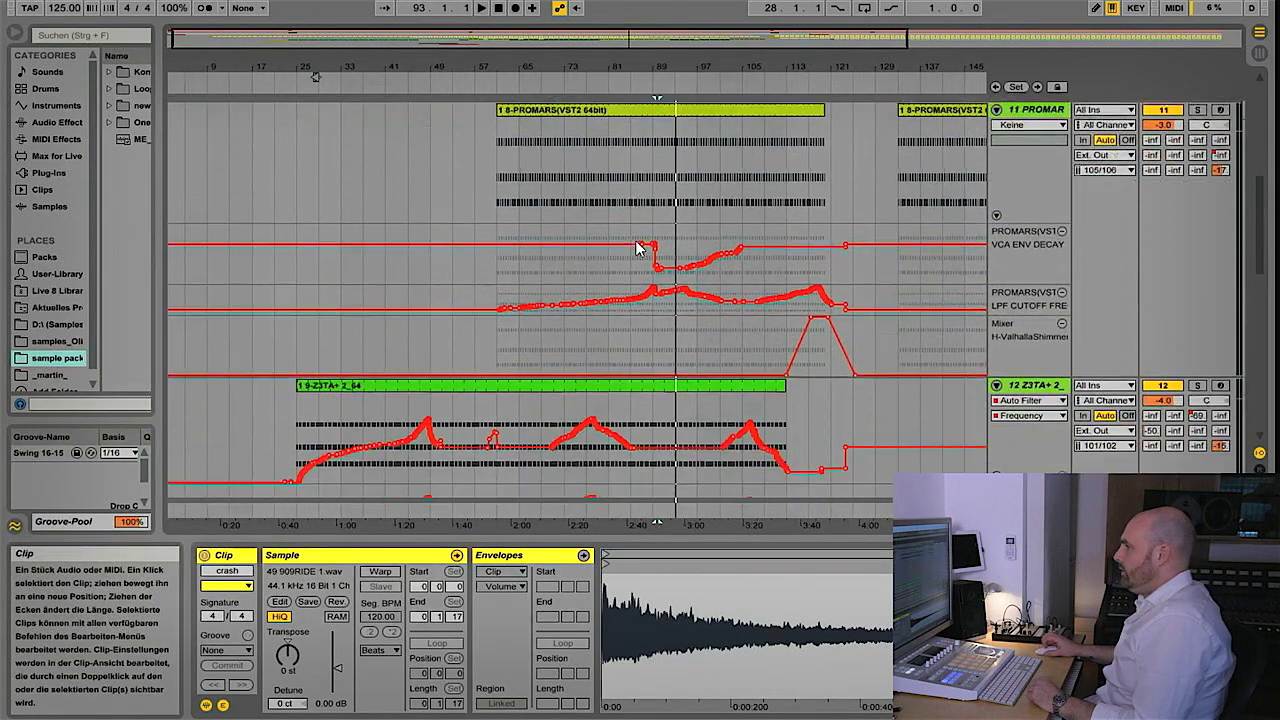
{"action": "scroll", "coordinate": [640, 247], "scroll_direction": "down", "scroll_amount": 3}
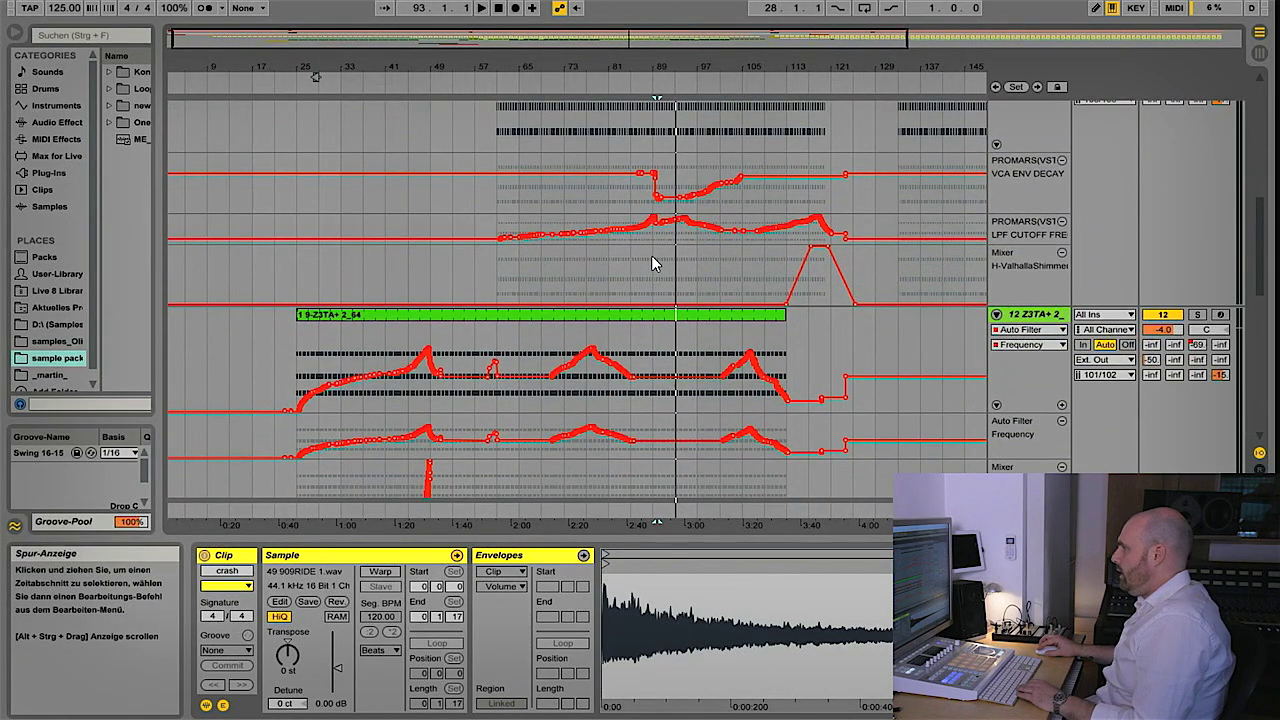
Play the arrangement from bar 89, near the drop in the PROMARS decay automation, look over the other tracks and stop playback
{"action": "left_click", "coordinate": [652, 262]}
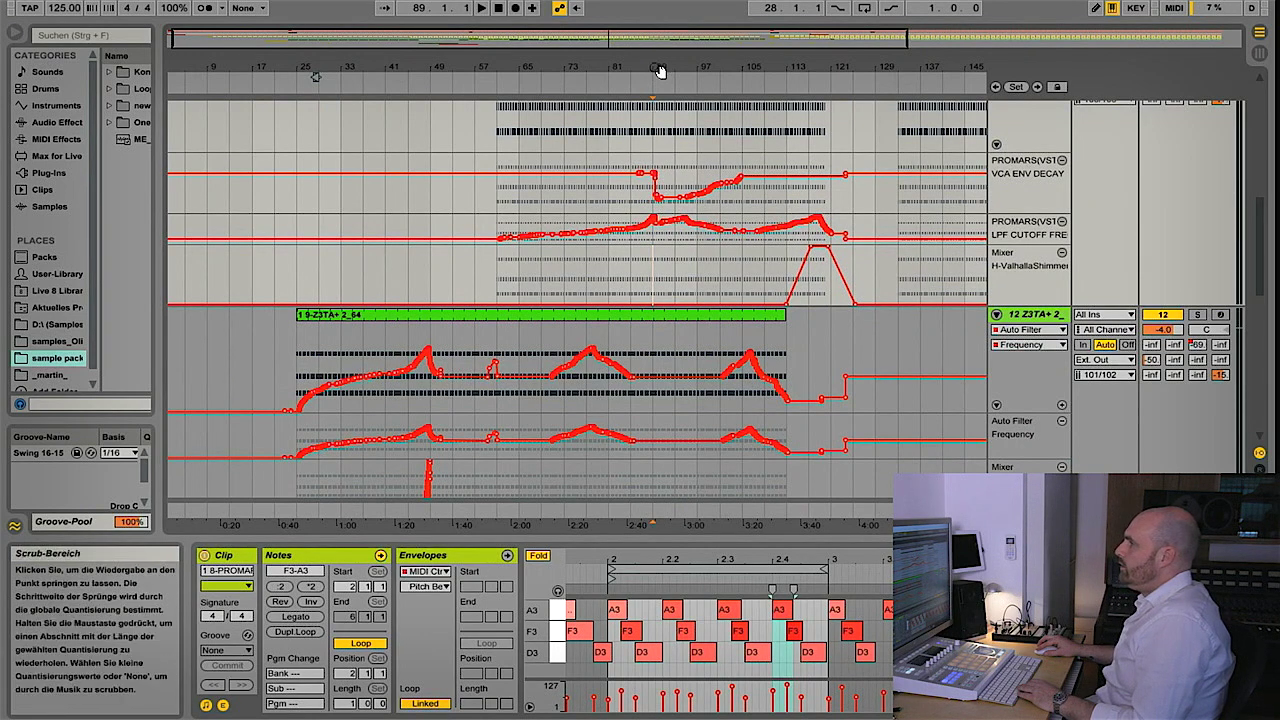
{"action": "left_click_drag", "start_coordinate": [660, 71], "coordinate": [642, 198]}
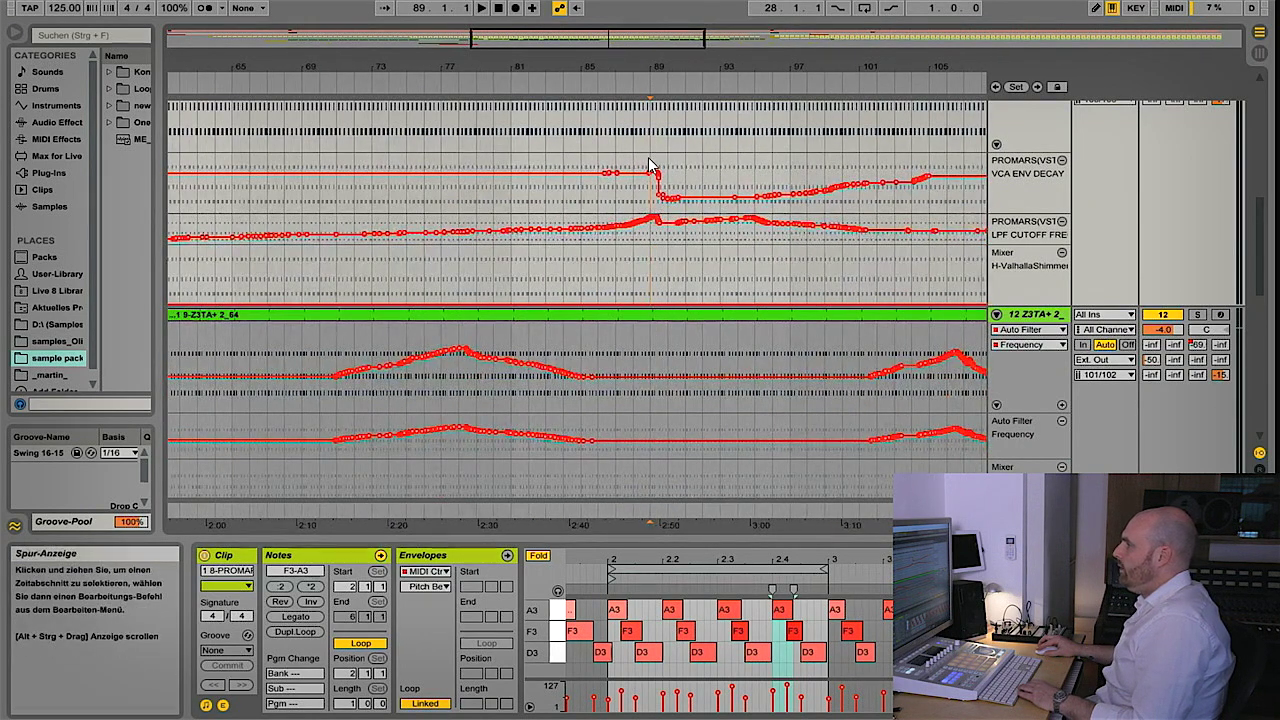
{"action": "key", "text": "space"}
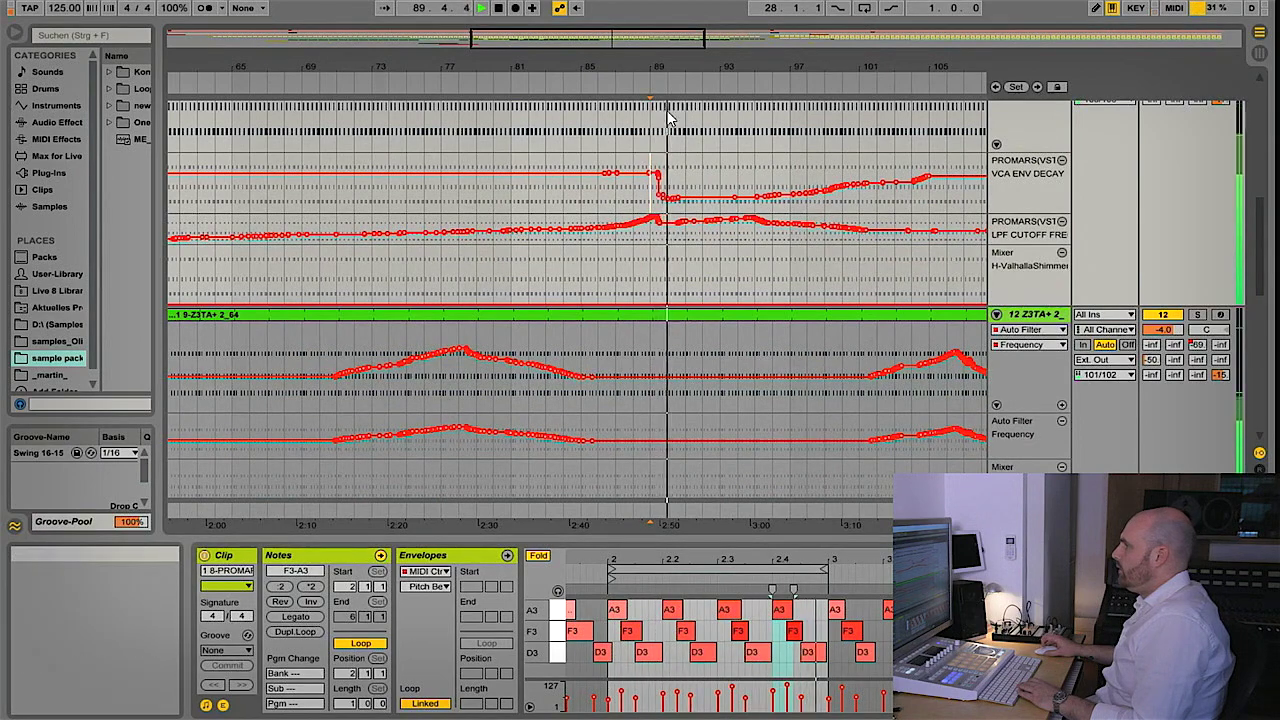
{"action": "scroll", "coordinate": [676, 250], "scroll_direction": "up", "scroll_amount": 10}
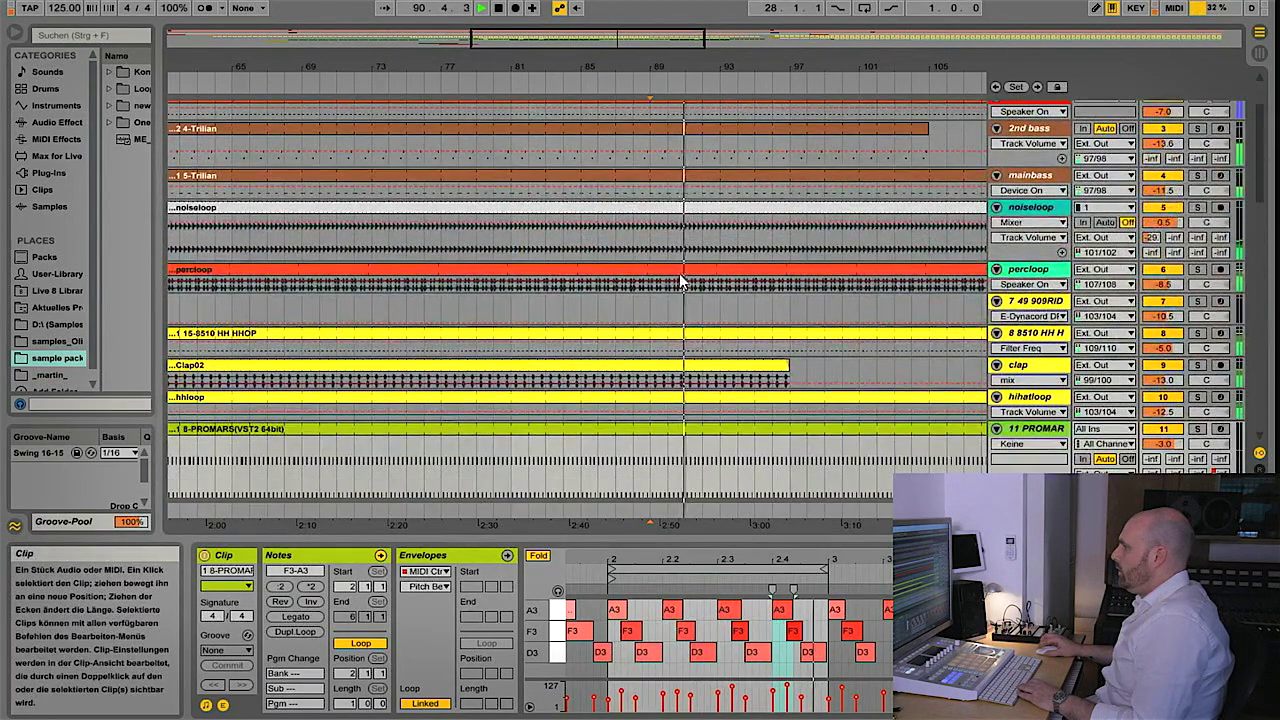
{"action": "key", "text": "space"}
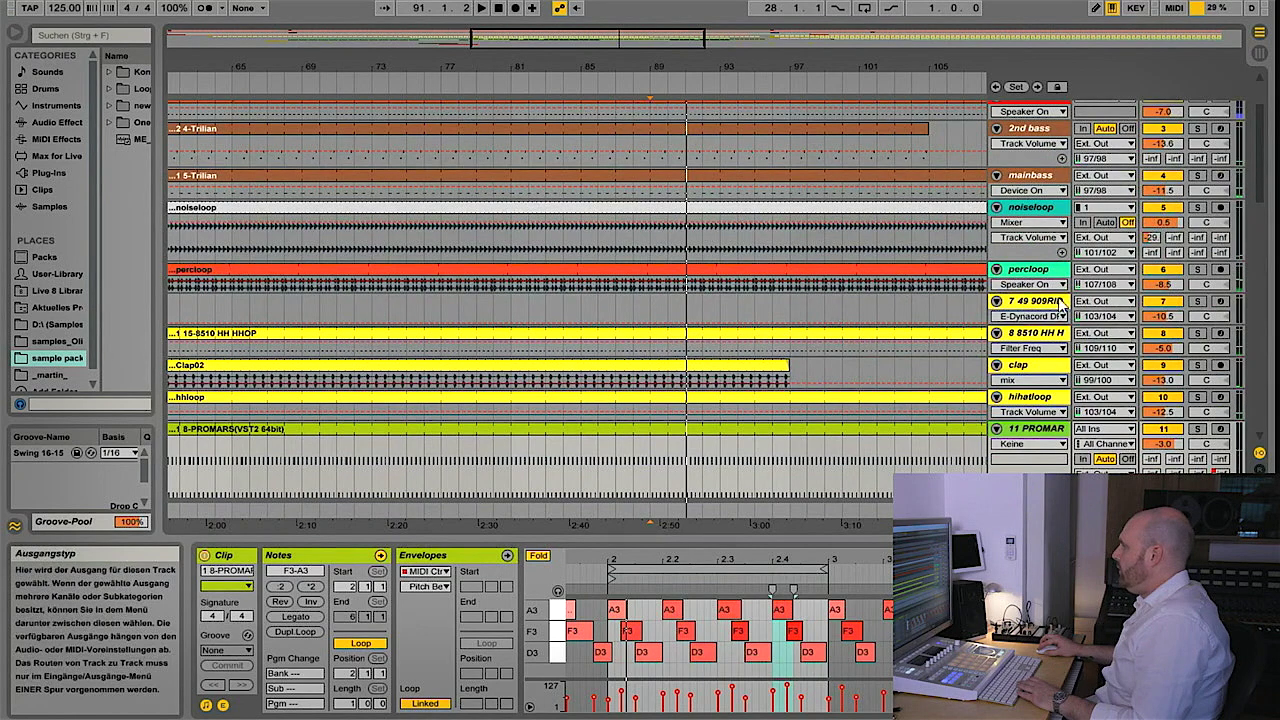
Increase the height of the percloop track and play the arrangement from bar 89
{"action": "left_click_drag", "start_coordinate": [1028, 295], "coordinate": [1028, 338]}
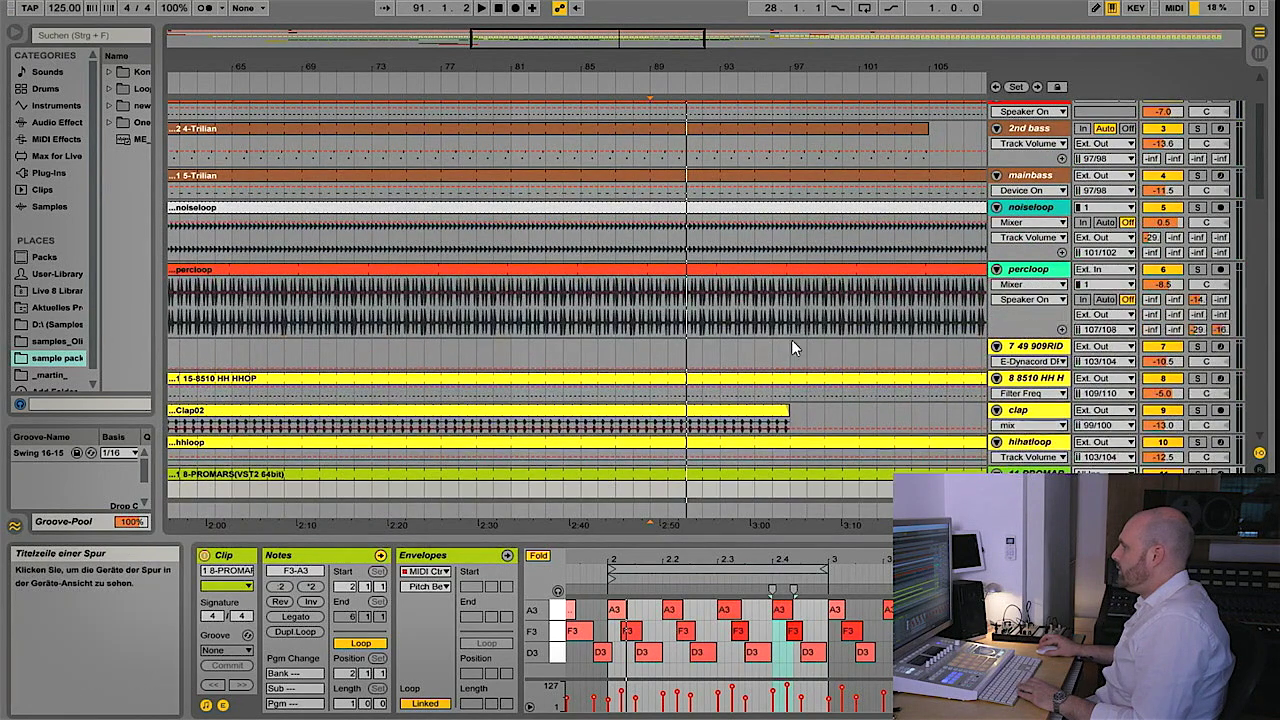
{"action": "key", "text": "space"}
{"action": "left_click", "coordinate": [662, 319]}
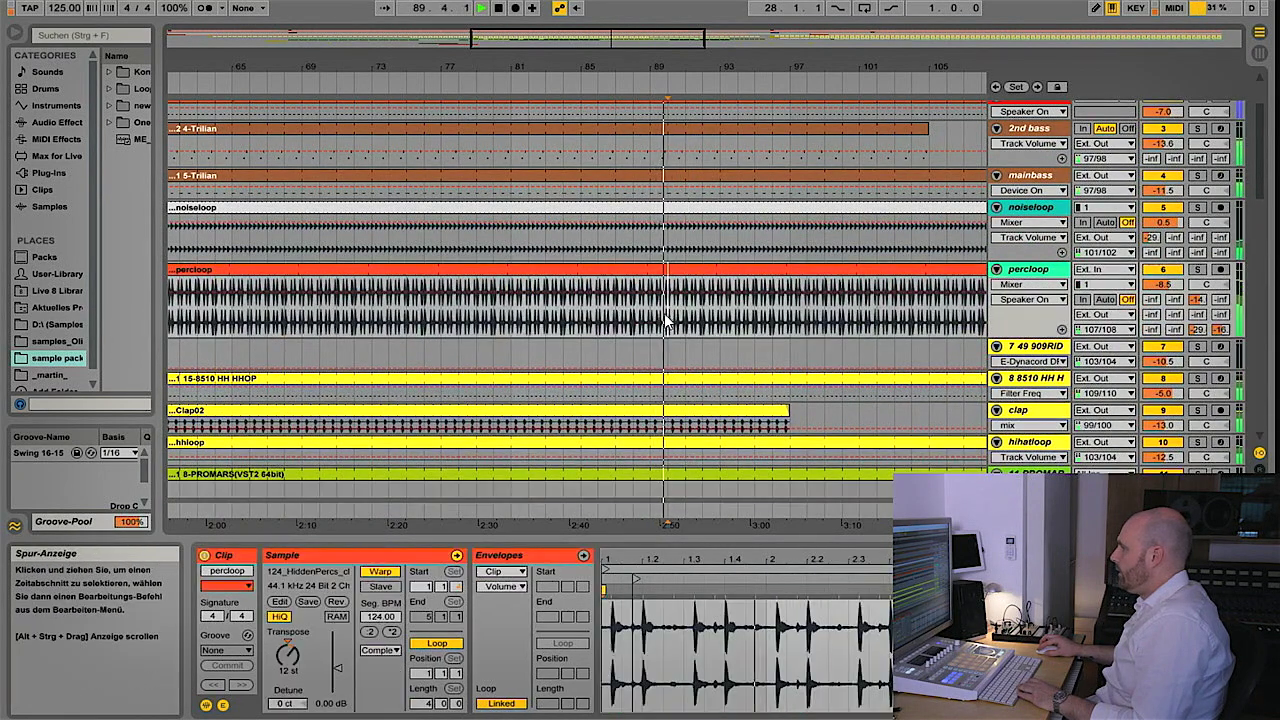
Split the percloop clip halfway through bar 89
{"action": "left_click_drag", "start_coordinate": [651, 63], "coordinate": [640, 125]}
{"action": "left_click", "coordinate": [623, 320]}
{"action": "key", "text": "space"}
{"action": "key", "text": "space"}
{"action": "left_click", "coordinate": [677, 320]}
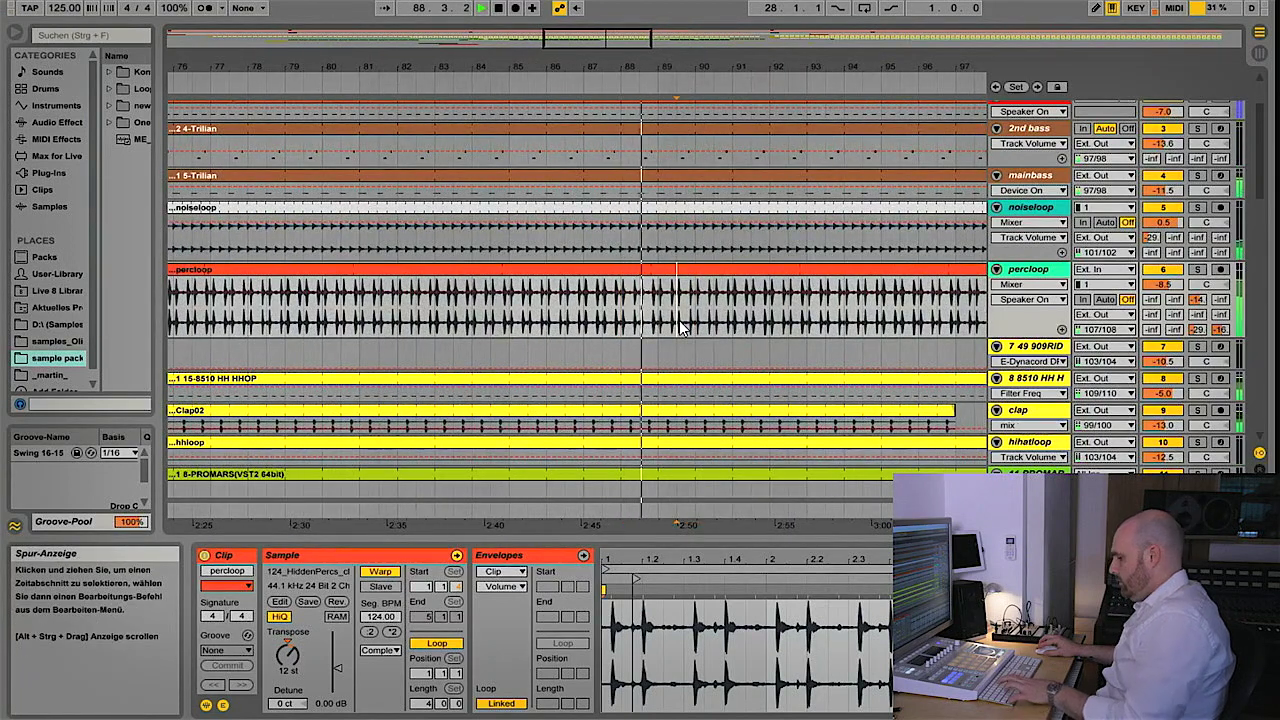
{"action": "key", "text": "ctrl+e"}
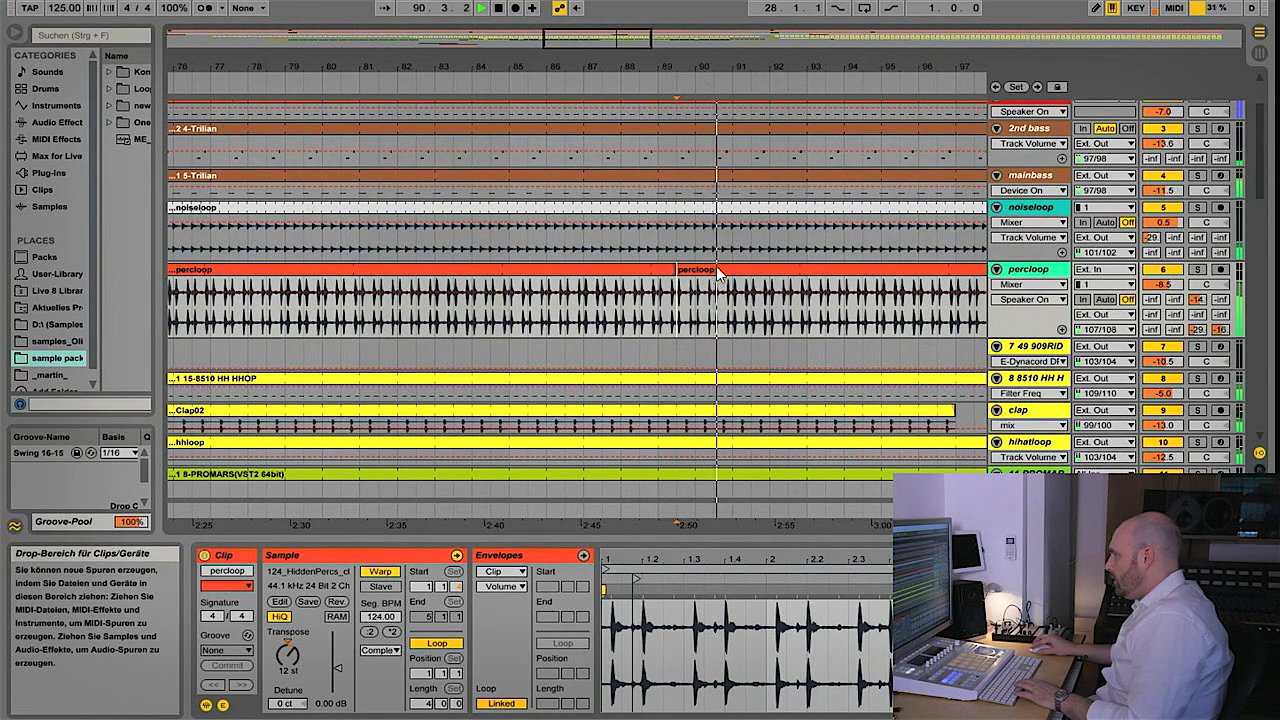
Trim the start of the second percloop clip to bar 97, trying bar 95 first, and play the passage before the gap
{"action": "left_click_drag", "start_coordinate": [712, 268], "coordinate": [889, 262]}
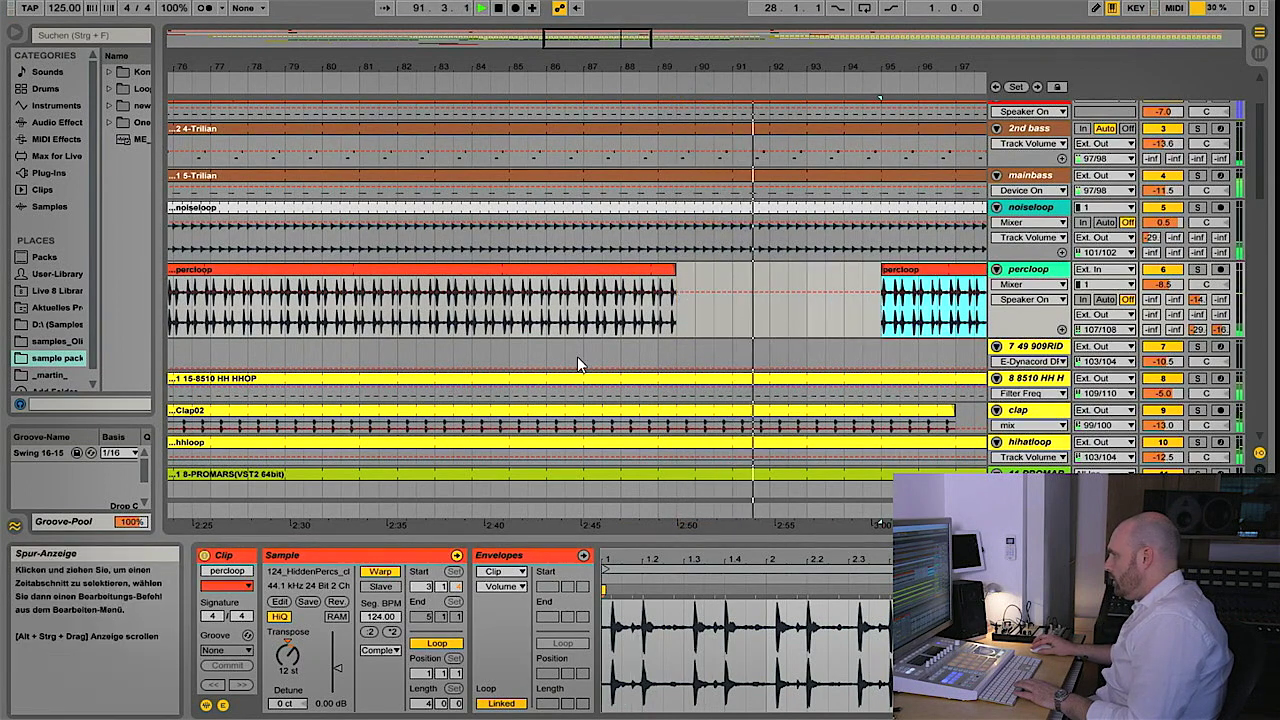
{"action": "left_click", "coordinate": [623, 351]}
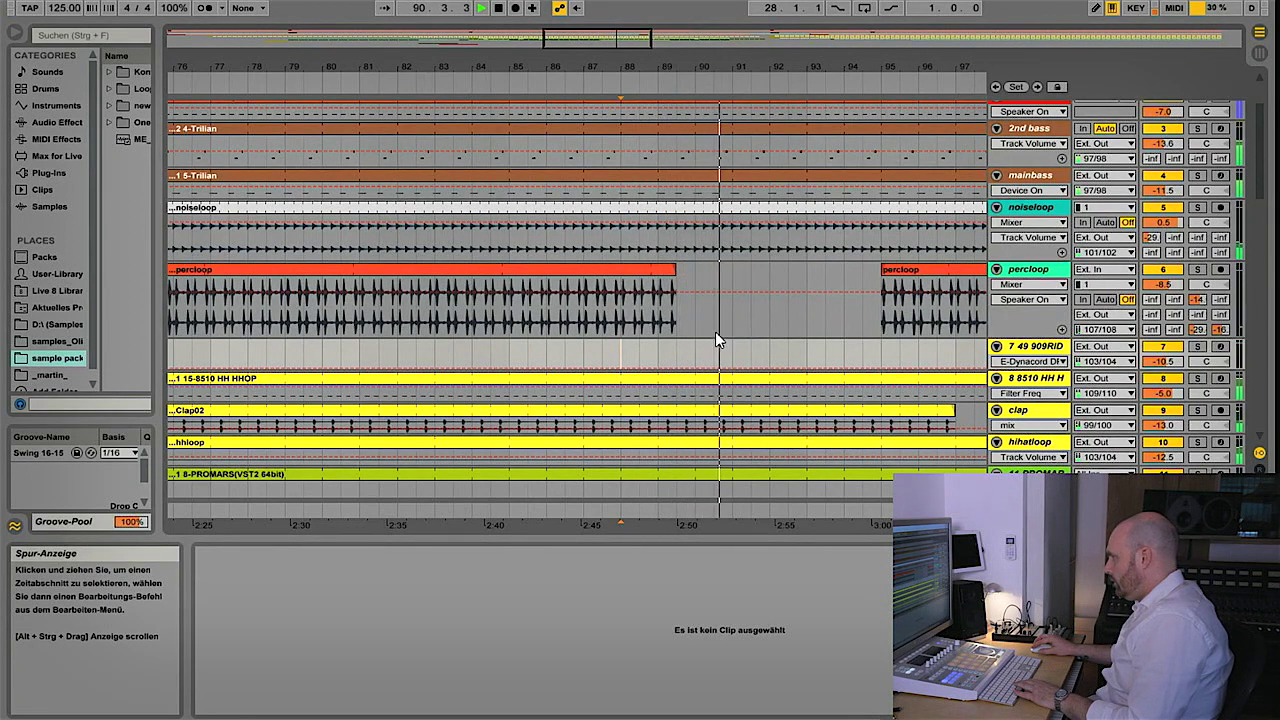
{"action": "left_click", "coordinate": [553, 343]}
{"action": "left_click_drag", "start_coordinate": [885, 269], "coordinate": [937, 271]}
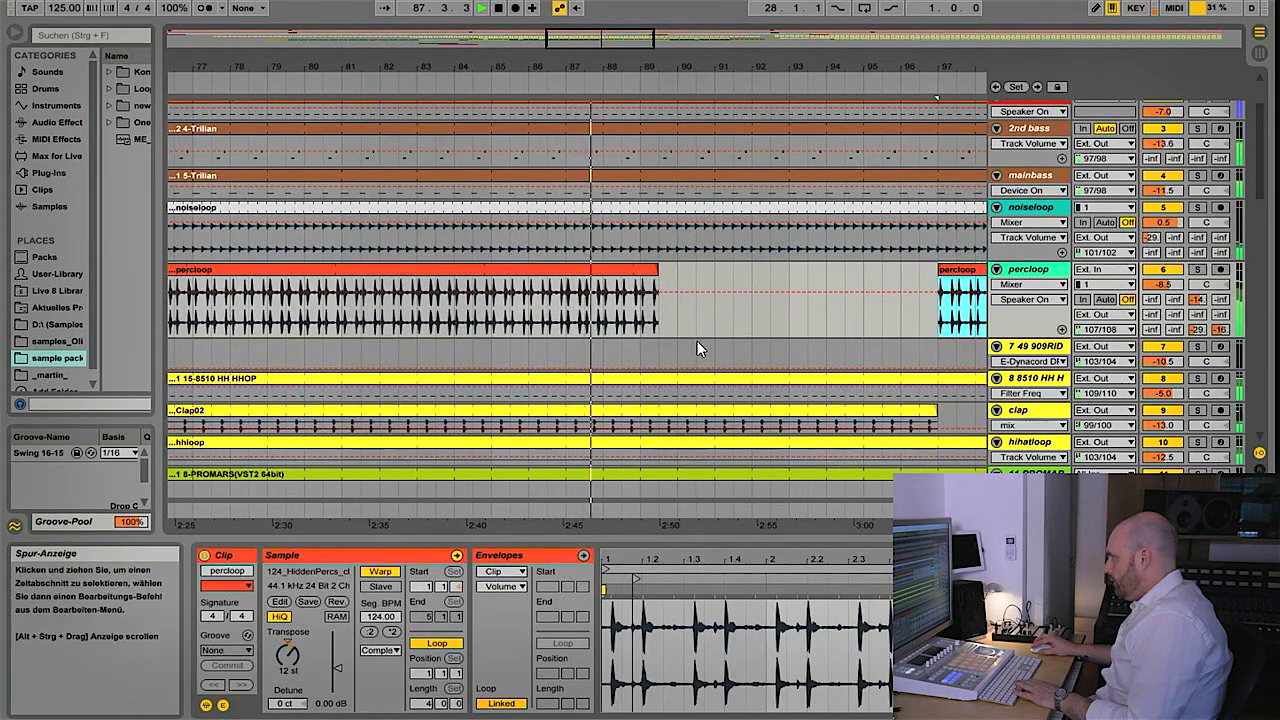
{"action": "left_click", "coordinate": [462, 341]}
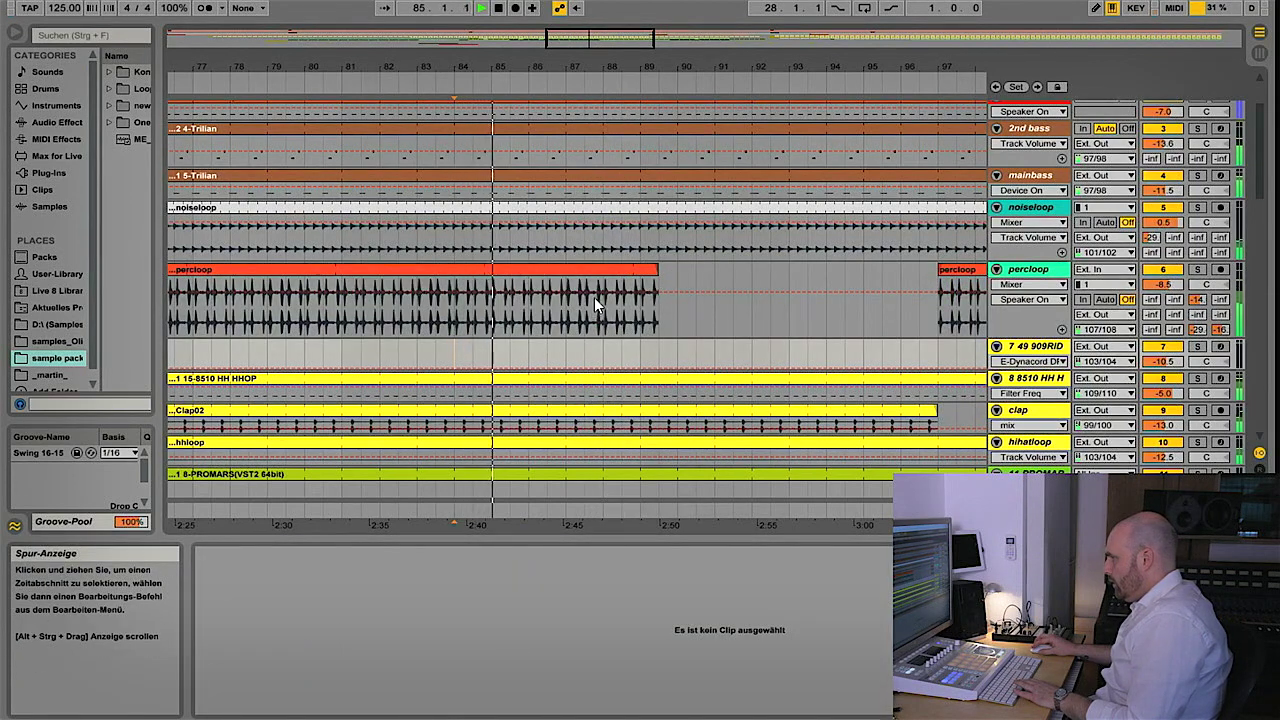
Stop playback and examine the lower tracks' automation, down to the Auto Filter on/off curve on the summe track
{"action": "scroll", "coordinate": [552, 317], "scroll_direction": "down", "scroll_amount": 3}
{"action": "key", "text": "space"}
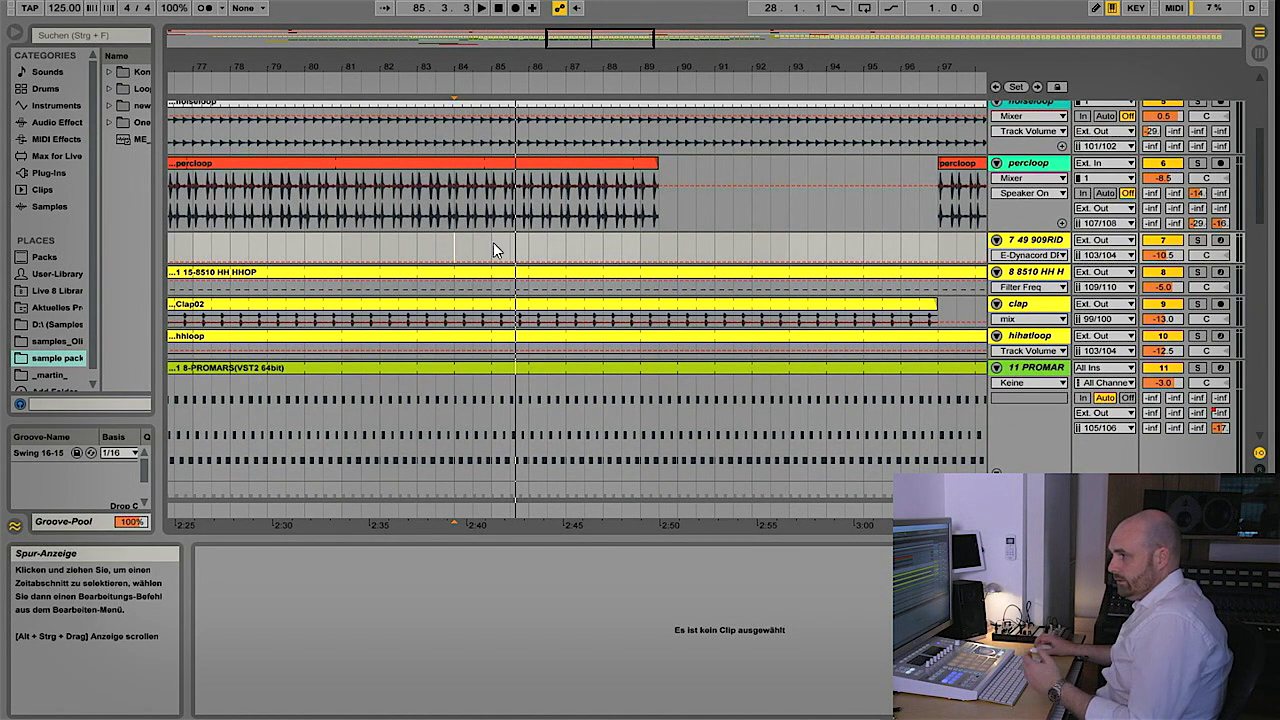
{"action": "scroll", "coordinate": [500, 260], "scroll_direction": "down", "scroll_amount": 5}
{"action": "scroll", "coordinate": [511, 284], "scroll_direction": "down", "scroll_amount": 10}
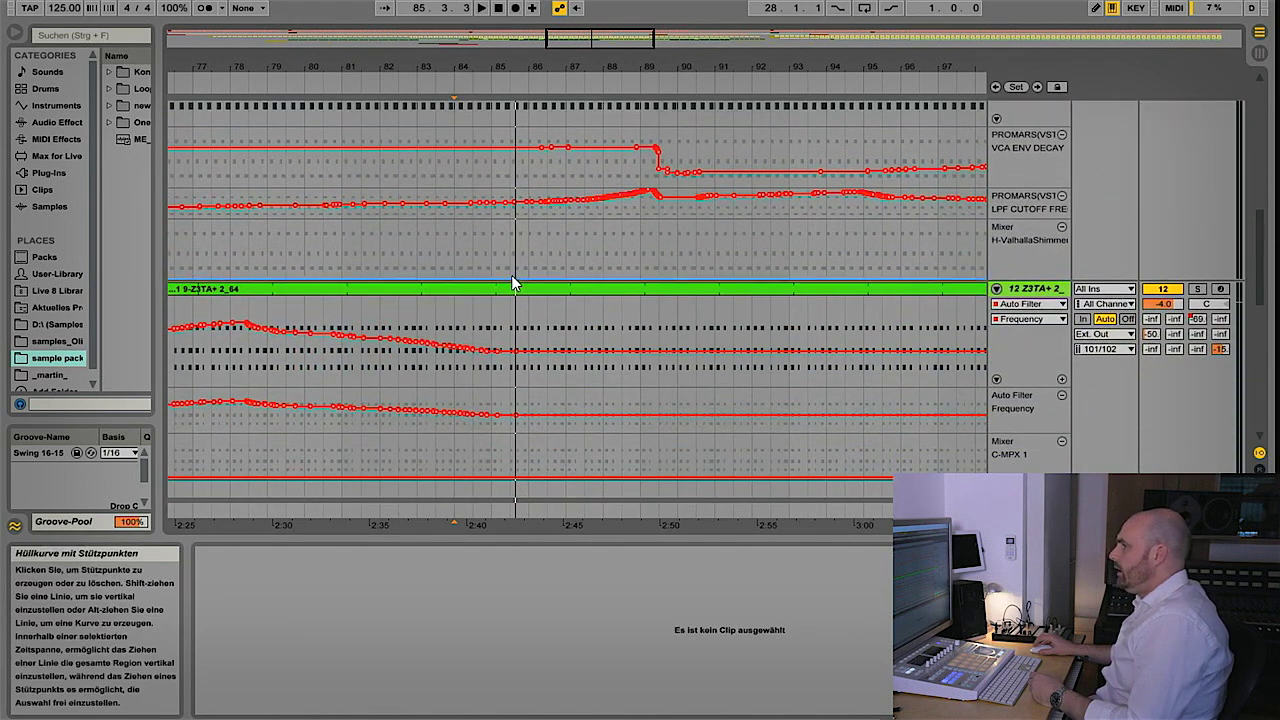
{"action": "scroll", "coordinate": [521, 280], "scroll_direction": "down", "scroll_amount": 1}
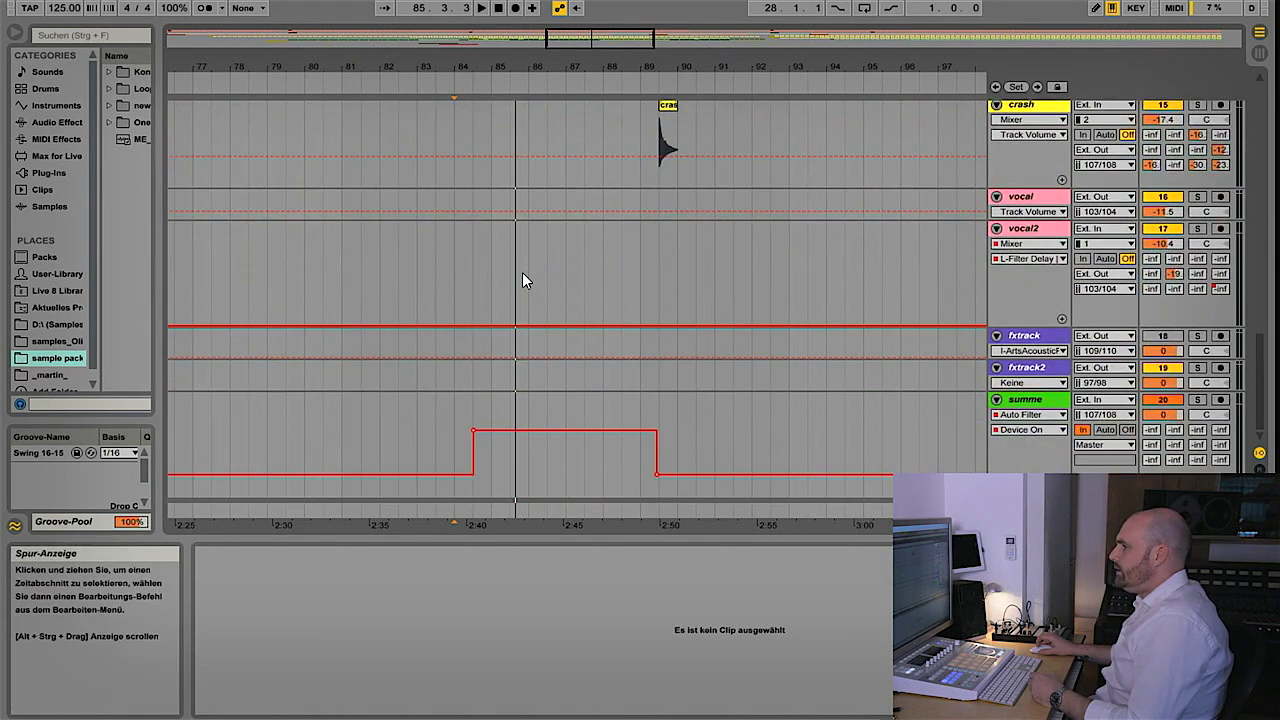
{"action": "scroll", "coordinate": [522, 280], "scroll_direction": "up", "scroll_amount": 8}
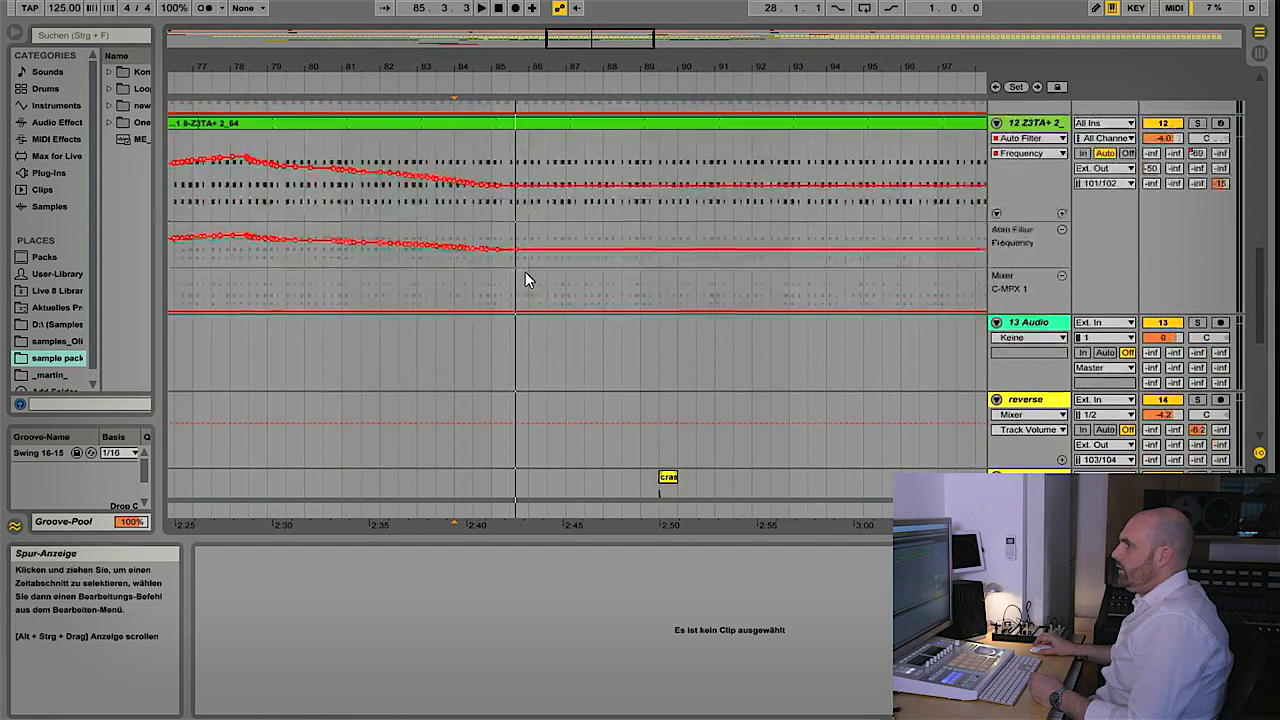
{"action": "scroll", "coordinate": [525, 271], "scroll_direction": "up", "scroll_amount": 12}
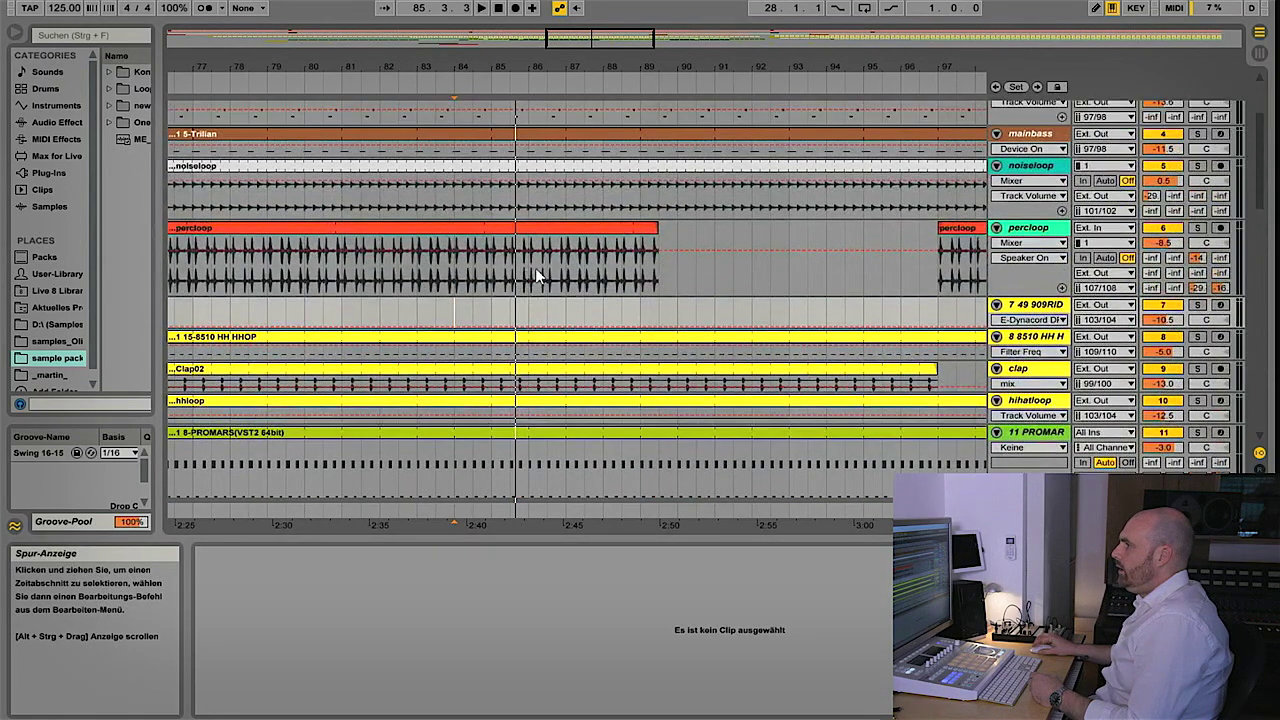
Shorten the end of the first percloop clip to the middle of bar 84, trying bar 85 first, and replay from bar 82
{"action": "left_click_drag", "start_coordinate": [656, 228], "coordinate": [493, 224]}
{"action": "left_click", "coordinate": [414, 313]}
{"action": "key", "text": "space"}
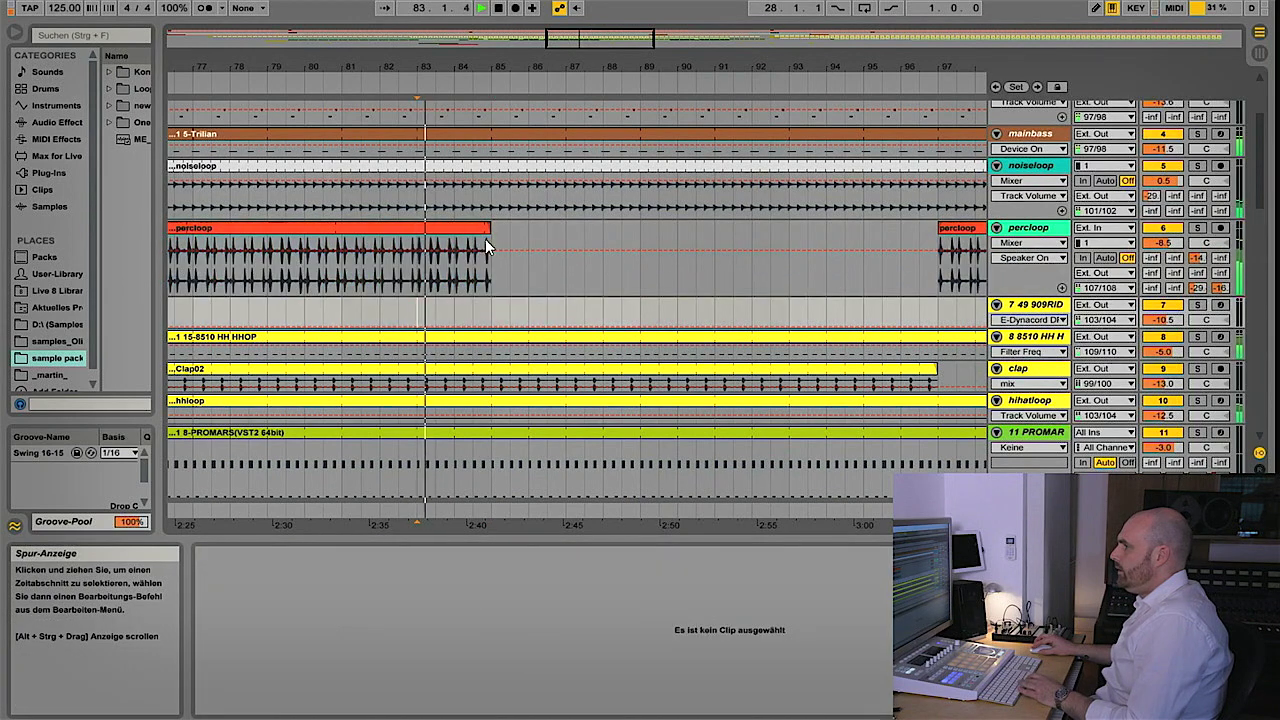
{"action": "mouse_move", "coordinate": [487, 230]}
{"action": "left_mouse_down"}
{"action": "mouse_move", "coordinate": [513, 233]}
{"action": "mouse_move", "coordinate": [473, 238]}
{"action": "left_mouse_up"}
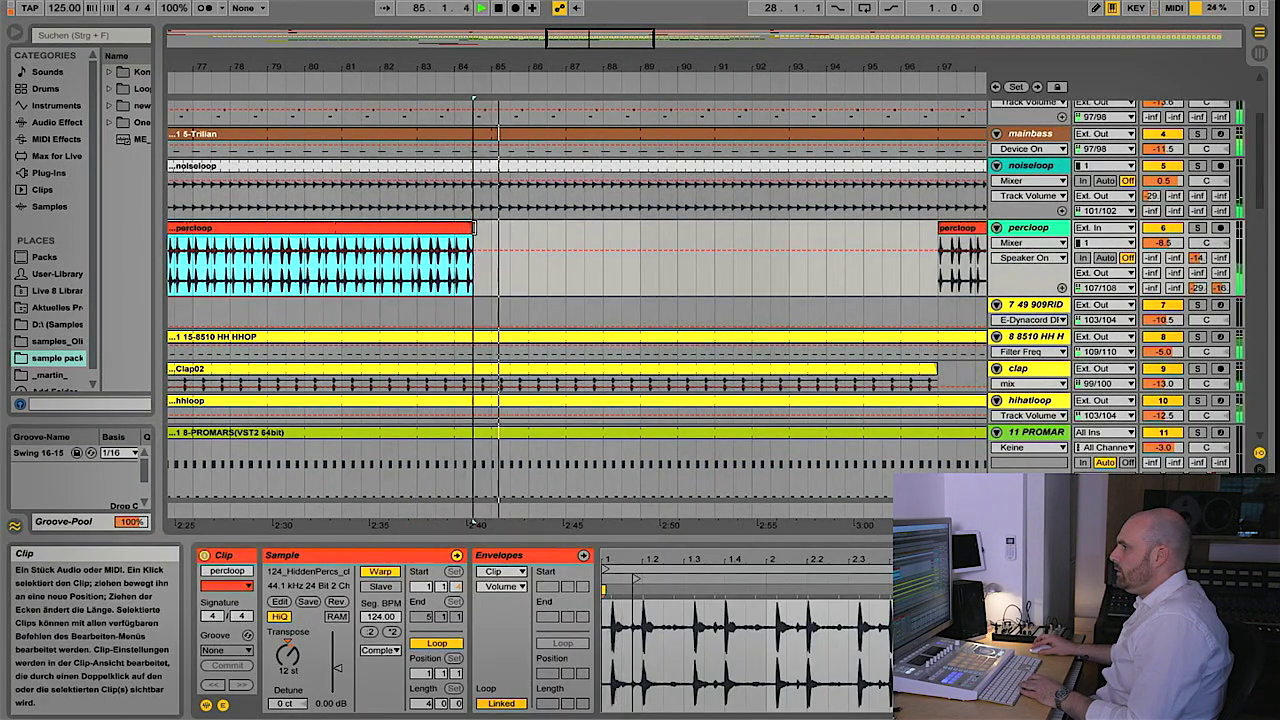
{"action": "left_click", "coordinate": [401, 309]}
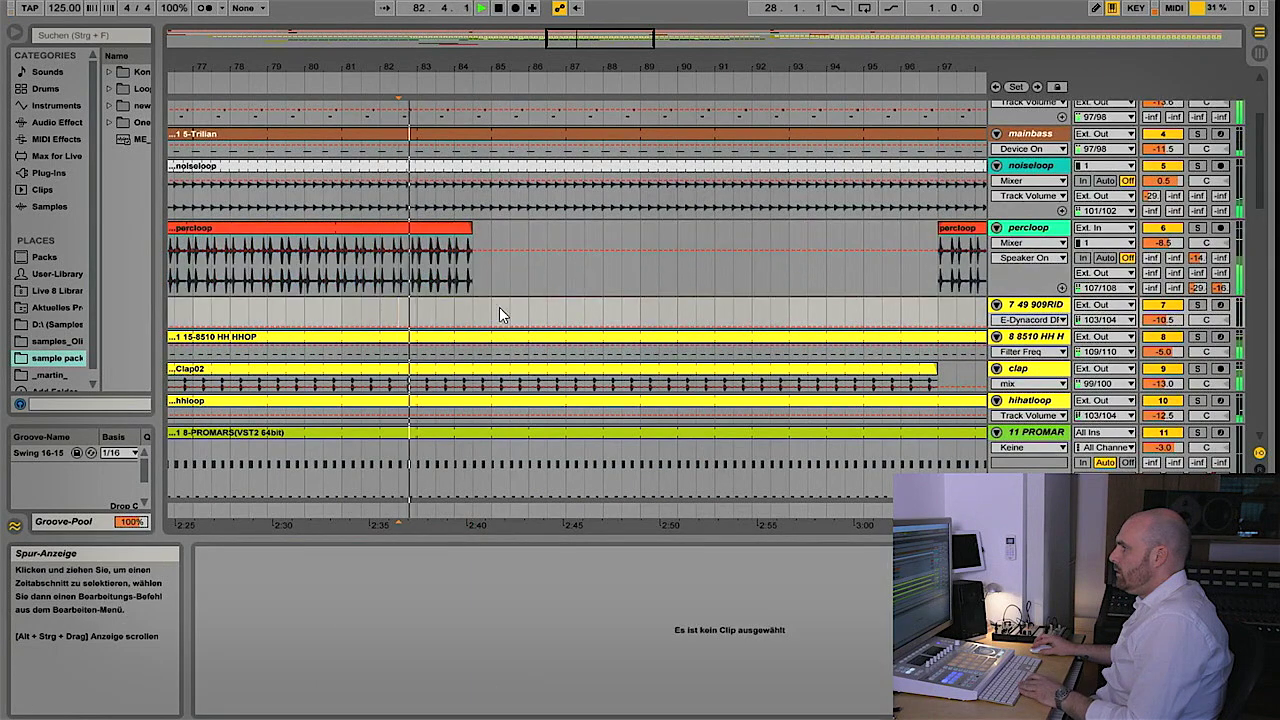
Compare the percloop gap with the summe filter automation, the crash and the PROMARS curves while the passage plays
{"action": "scroll", "coordinate": [578, 288], "scroll_direction": "down", "scroll_amount": 10}
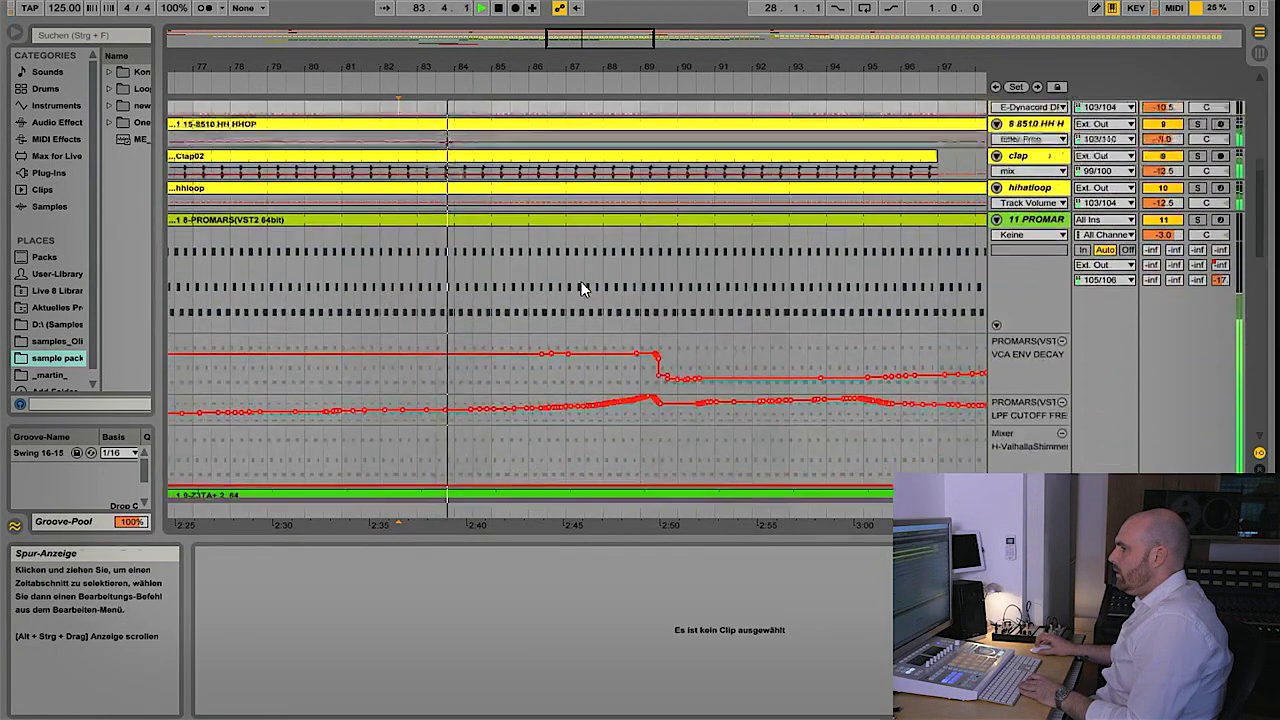
{"action": "scroll", "coordinate": [581, 284], "scroll_direction": "down", "scroll_amount": 7}
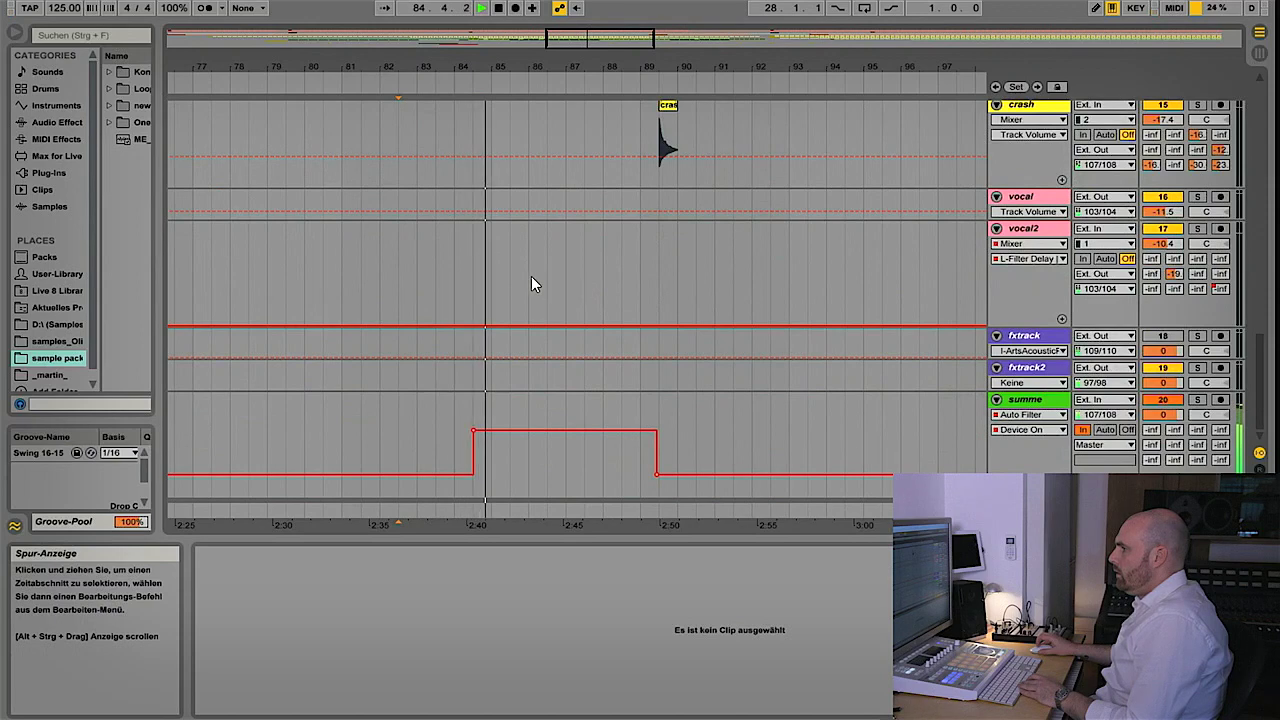
{"action": "scroll", "coordinate": [531, 272], "scroll_direction": "up", "scroll_amount": 5}
{"action": "scroll", "coordinate": [531, 267], "scroll_direction": "up", "scroll_amount": 10}
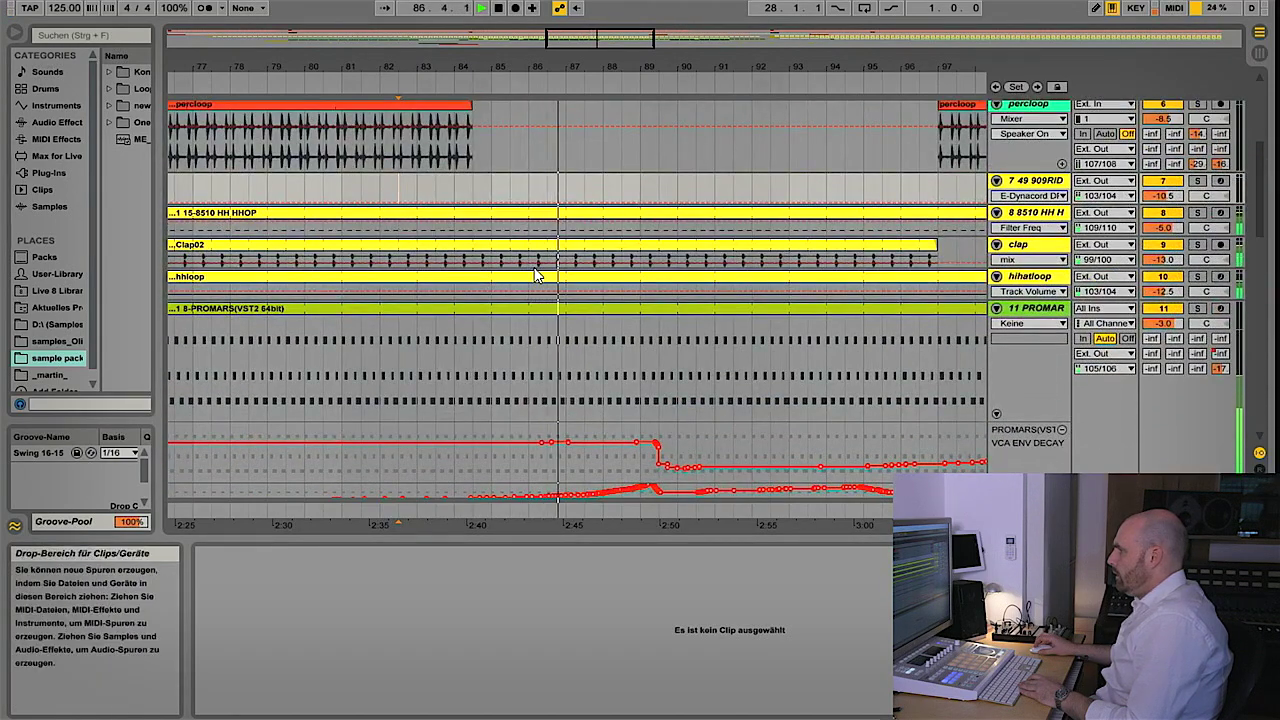
{"action": "scroll", "coordinate": [706, 183], "scroll_direction": "down", "scroll_amount": 8}
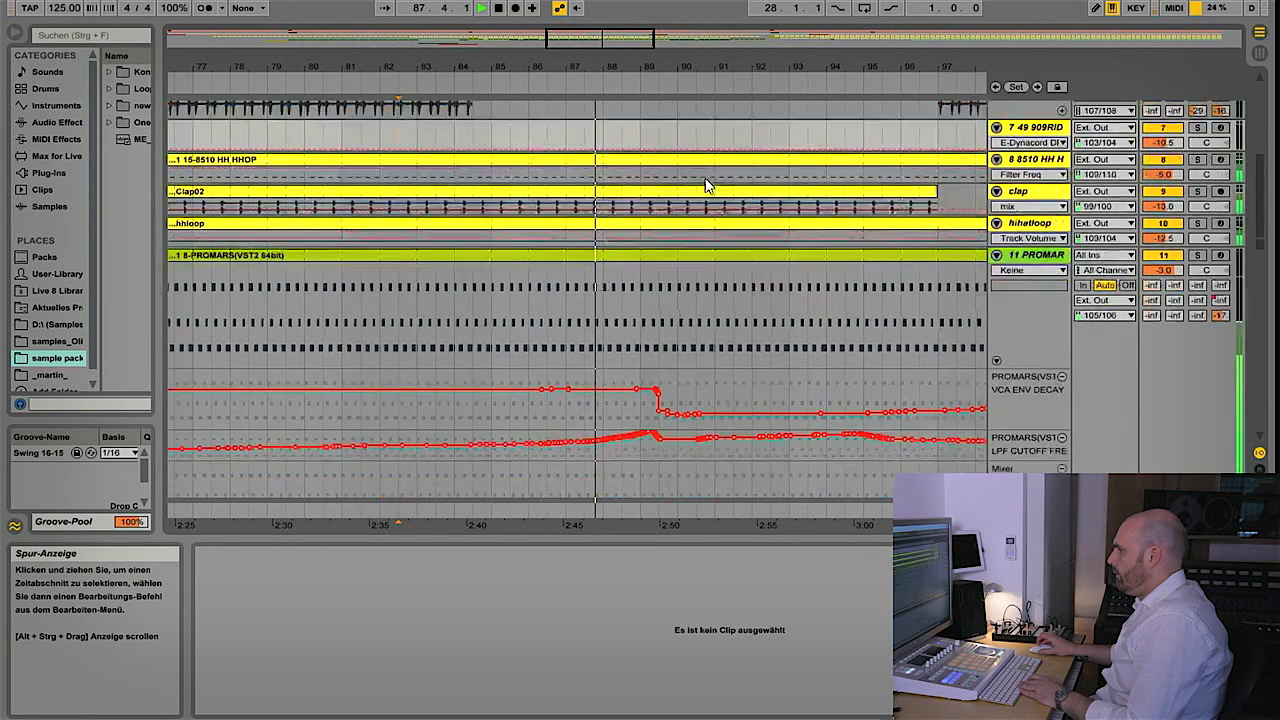
{"action": "scroll", "coordinate": [706, 183], "scroll_direction": "down", "scroll_amount": 3}
{"action": "scroll", "coordinate": [706, 183], "scroll_direction": "up", "scroll_amount": 15}
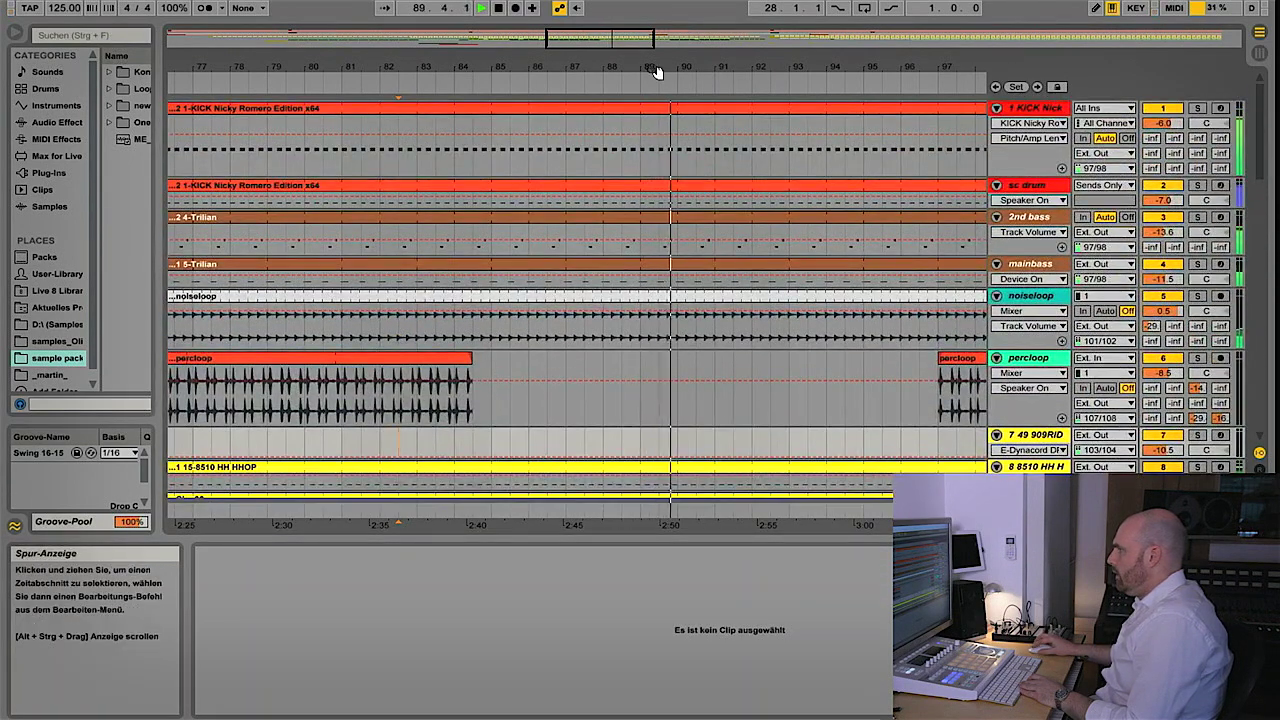
Try extending the start of the second percloop clip to bar 96, and trim it back to bar 97
{"action": "mouse_move", "coordinate": [651, 69]}
{"action": "left_mouse_down"}
{"action": "mouse_move", "coordinate": [640, 40]}
{"action": "mouse_move", "coordinate": [617, 38]}
{"action": "left_mouse_up"}
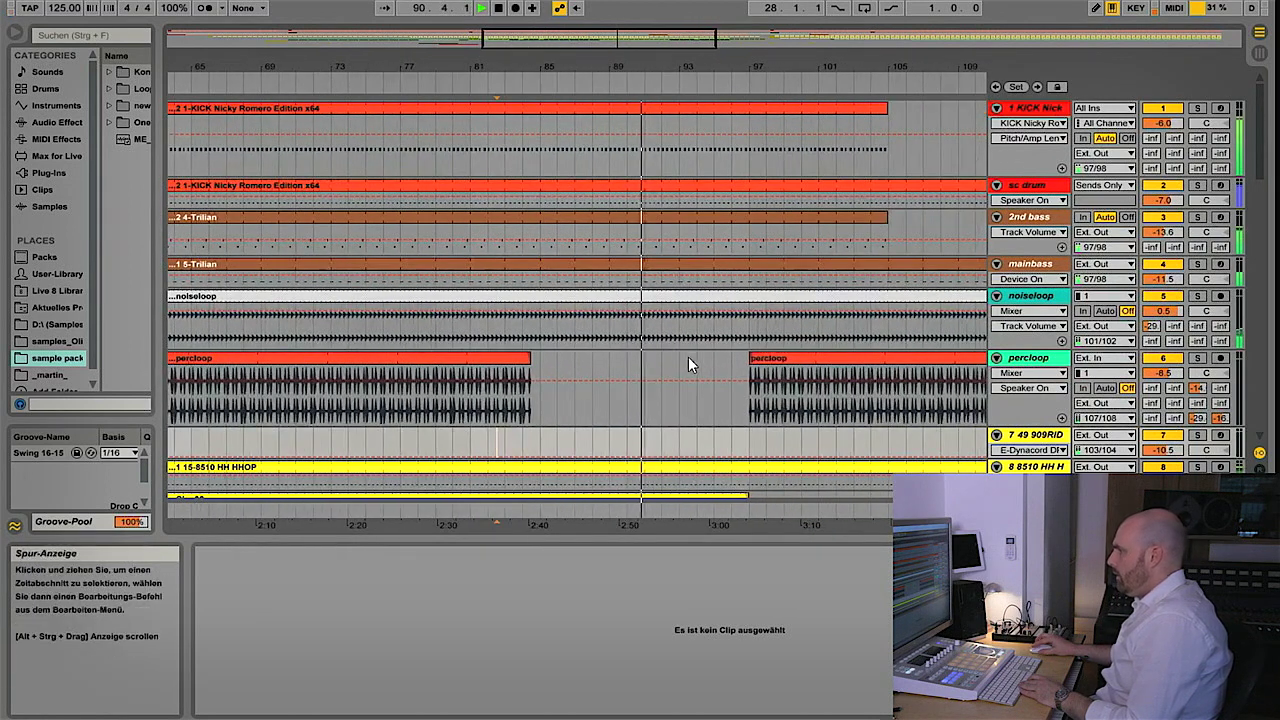
{"action": "mouse_move", "coordinate": [752, 357]}
{"action": "left_mouse_down"}
{"action": "mouse_move", "coordinate": [697, 357]}
{"action": "mouse_move", "coordinate": [731, 358]}
{"action": "left_mouse_up"}
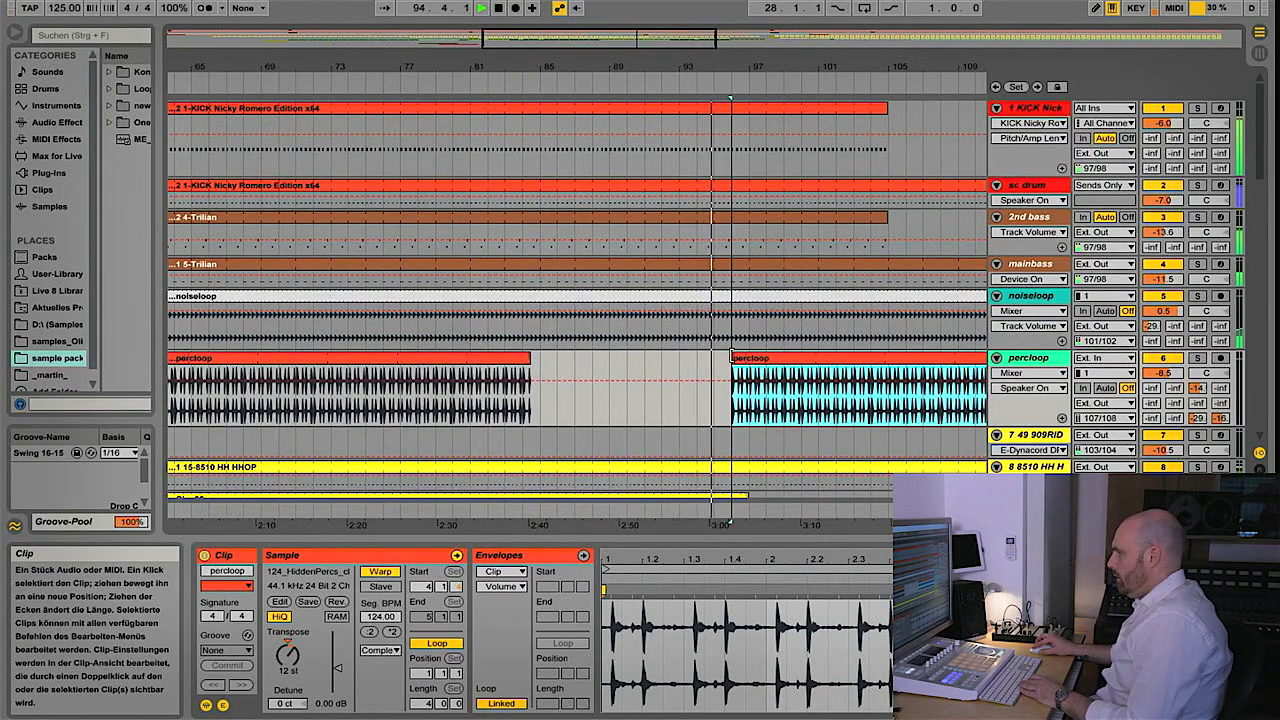
{"action": "left_click_drag", "start_coordinate": [731, 358], "coordinate": [749, 358]}
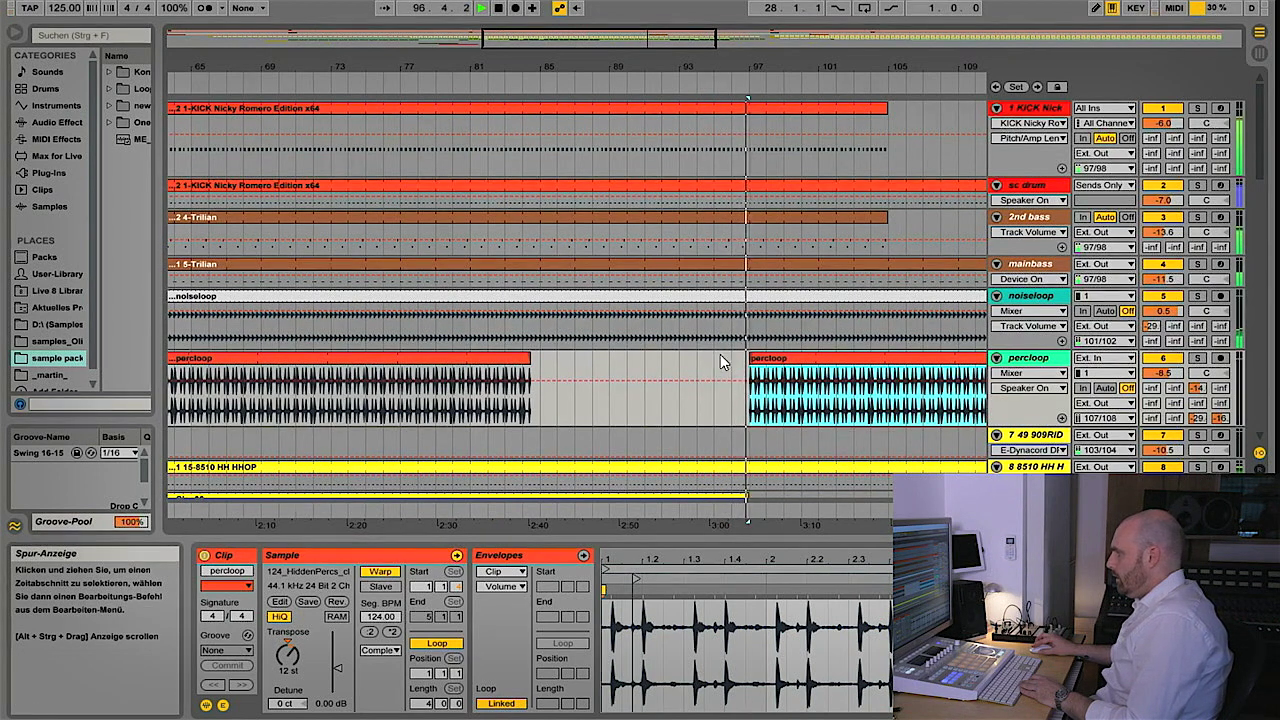
Trim the start of the second percloop clip to the middle of bar 97 and replay from bar 94
{"action": "mouse_move", "coordinate": [818, 62]}
{"action": "left_mouse_down"}
{"action": "mouse_move", "coordinate": [790, 130]}
{"action": "mouse_move", "coordinate": [600, 390]}
{"action": "mouse_move", "coordinate": [609, 350]}
{"action": "mouse_move", "coordinate": [618, 360]}
{"action": "left_mouse_up"}
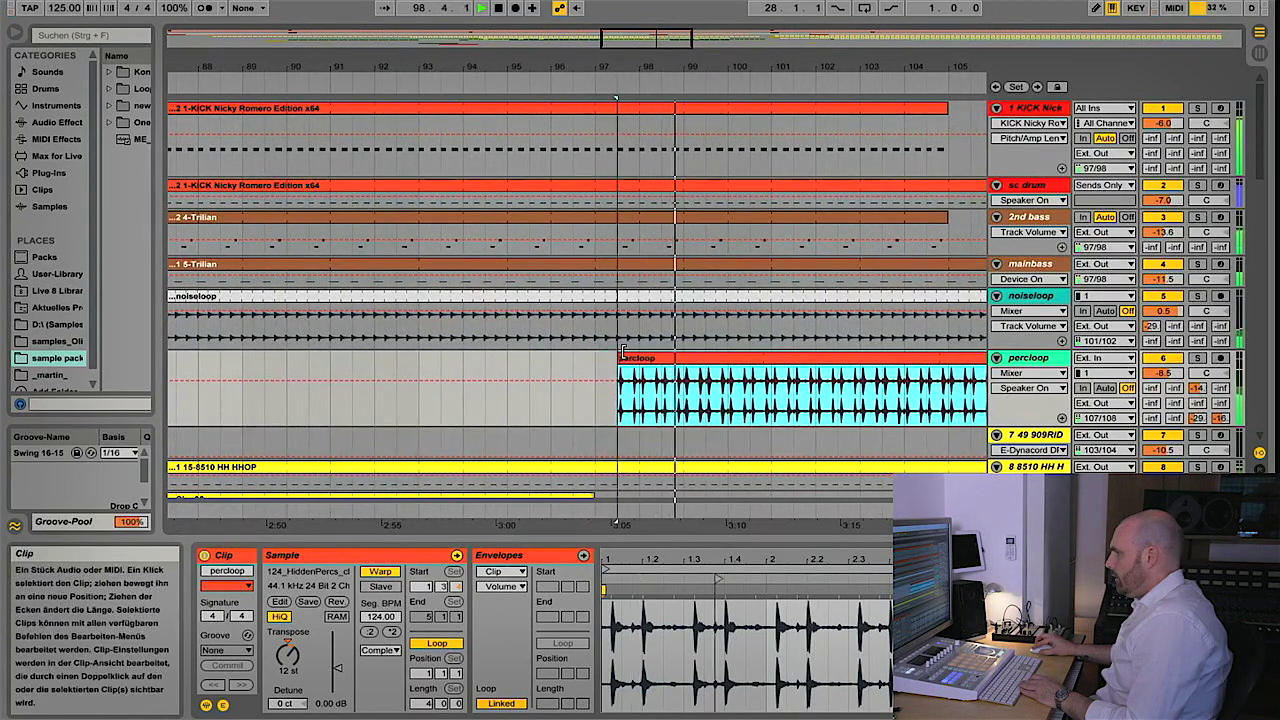
{"action": "left_click", "coordinate": [490, 362]}
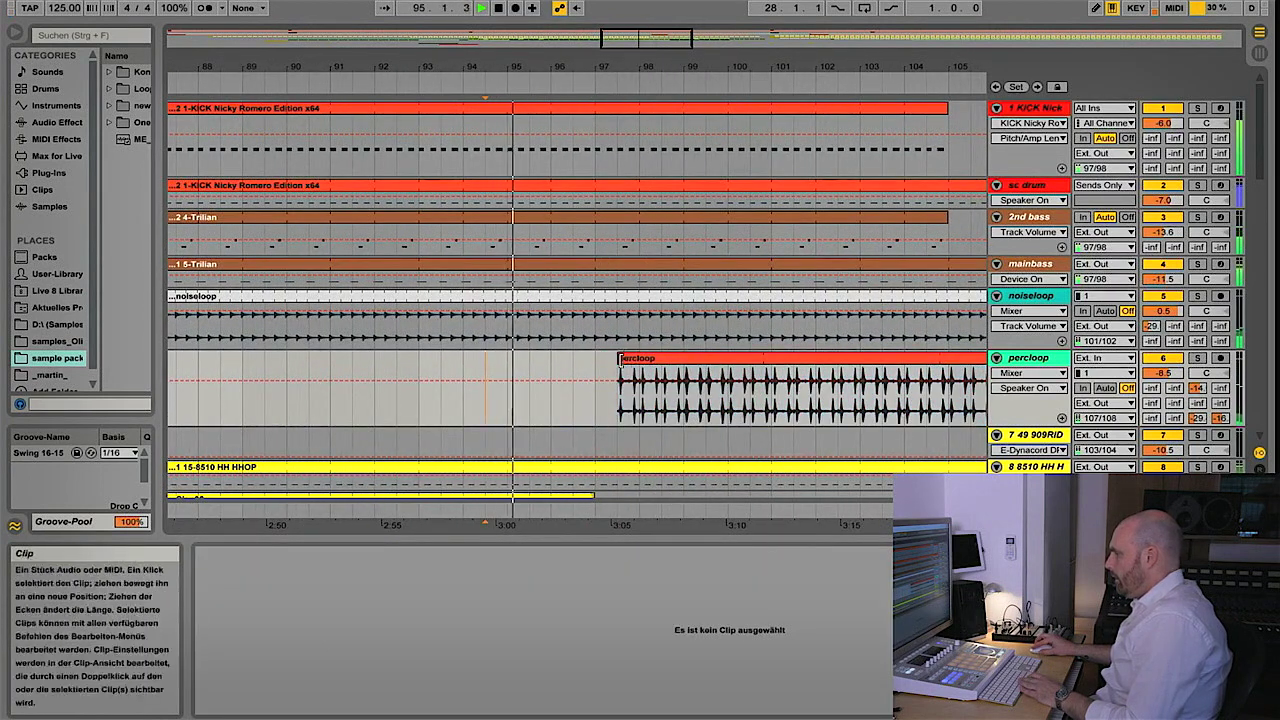
Extend the end of the Clap02 clip to the middle of bar 97, in line with the percloop start, and replay from bar 94
{"action": "scroll", "coordinate": [596, 372], "scroll_direction": "down", "scroll_amount": 3}
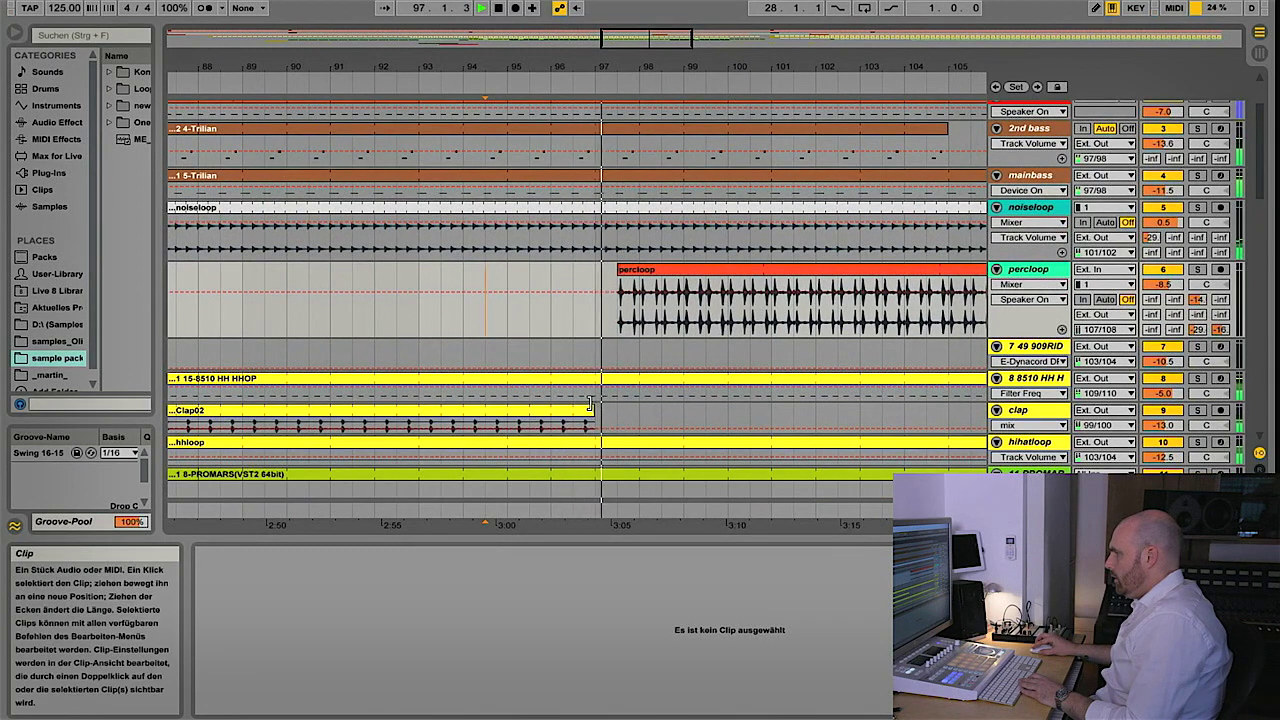
{"action": "mouse_move", "coordinate": [596, 410]}
{"action": "left_mouse_down"}
{"action": "mouse_move", "coordinate": [616, 392]}
{"action": "mouse_move", "coordinate": [616, 411]}
{"action": "left_mouse_up"}
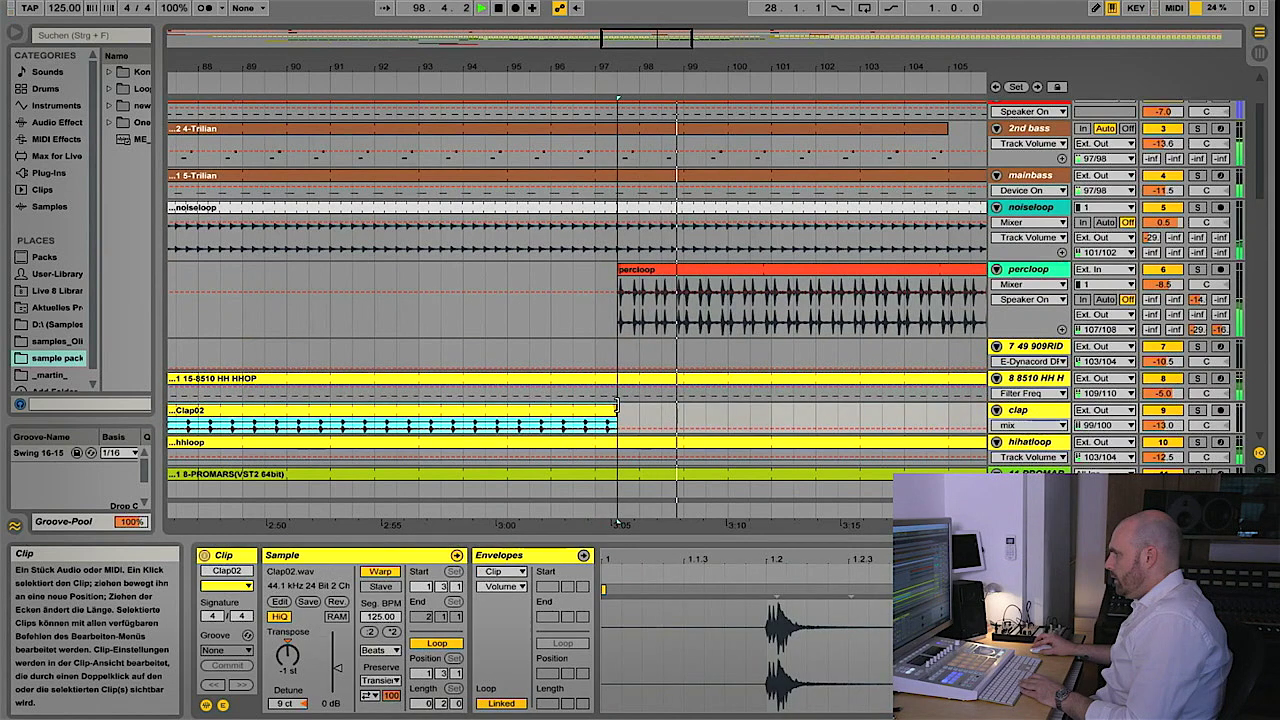
{"action": "left_click", "coordinate": [485, 334]}
{"action": "key", "text": "space"}
{"action": "key", "text": "space"}
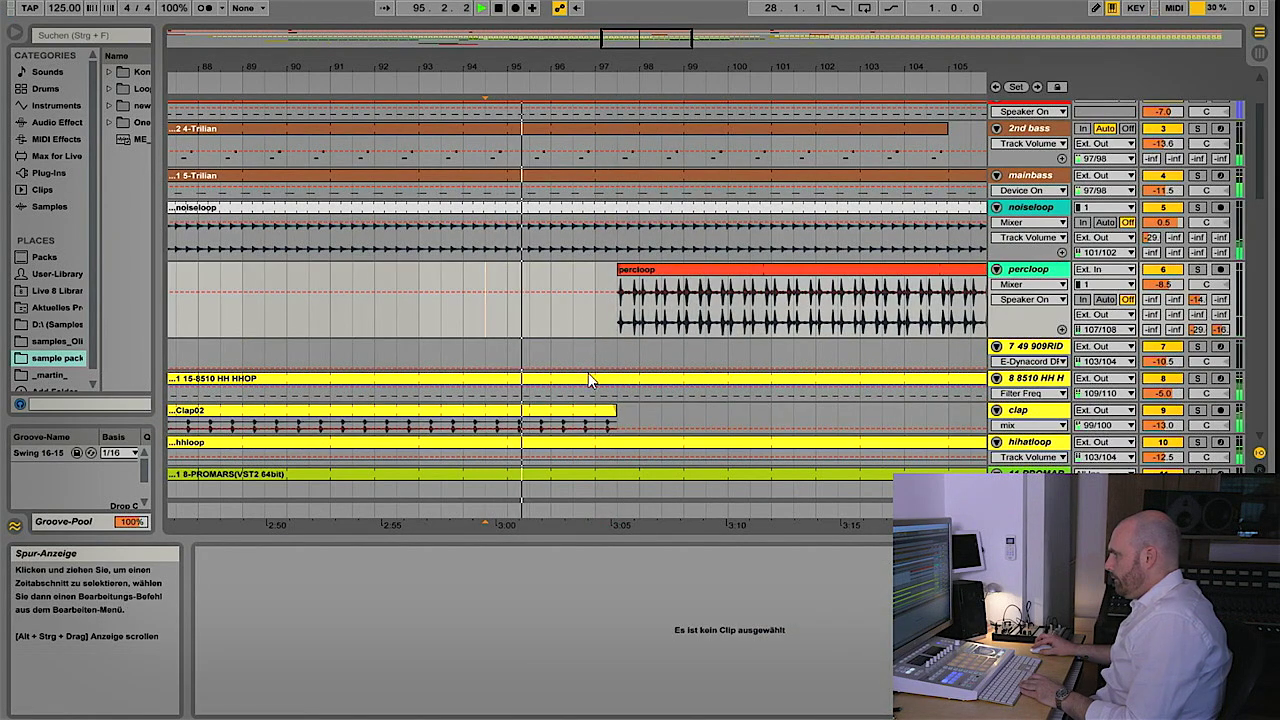
Enlarge the clap track and display its C-MPX 1 send automation
{"action": "scroll", "coordinate": [742, 391], "scroll_direction": "down", "scroll_amount": 3}
{"action": "scroll", "coordinate": [741, 386], "scroll_direction": "down", "scroll_amount": 1}
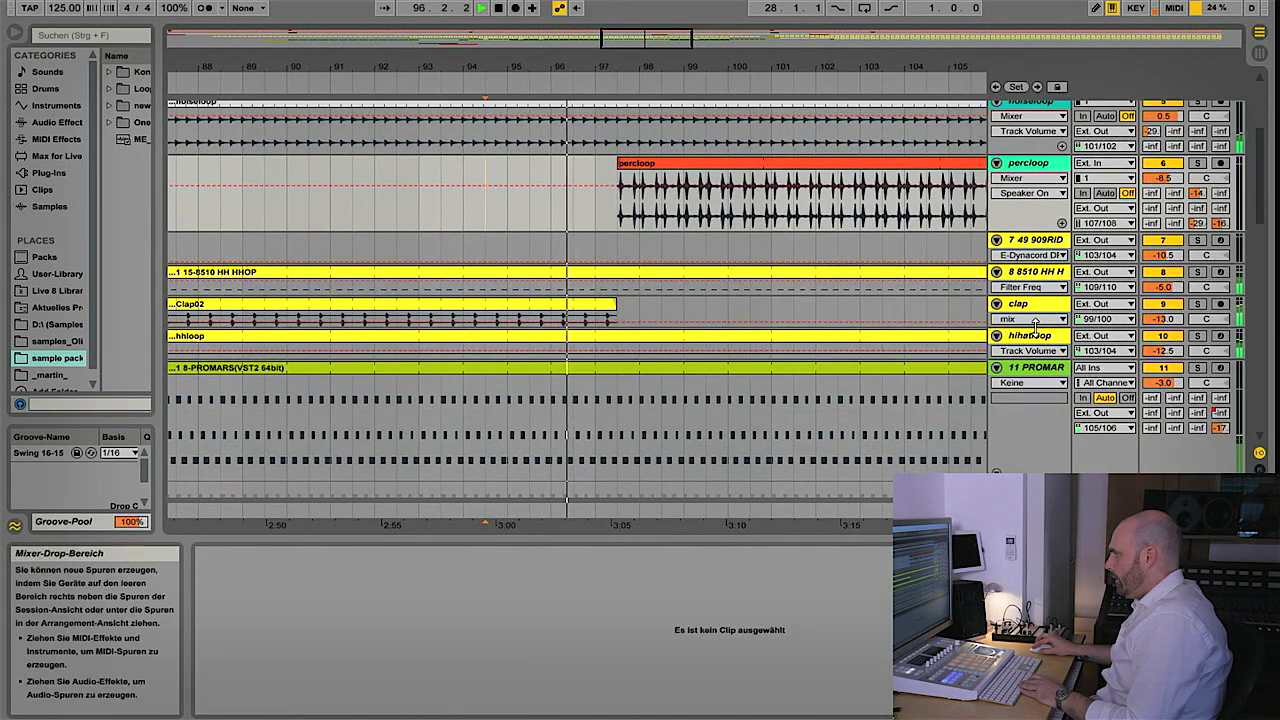
{"action": "left_click_drag", "start_coordinate": [1029, 334], "coordinate": [1029, 405]}
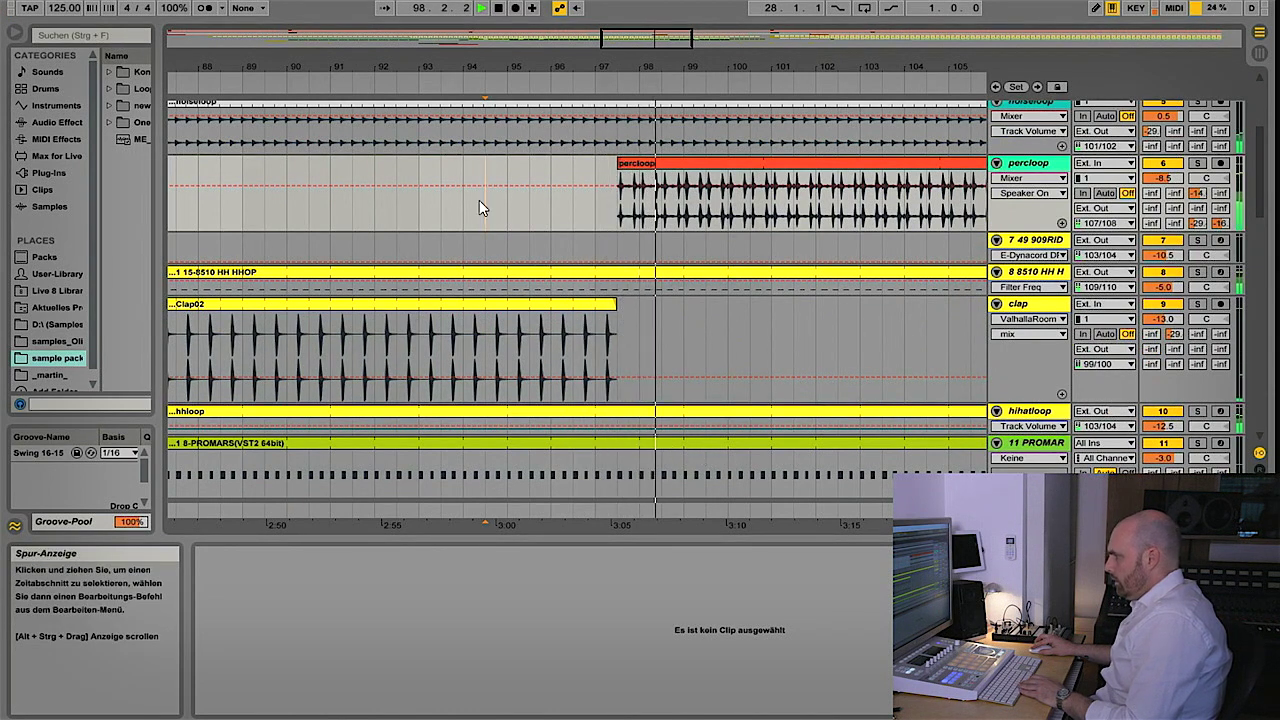
{"action": "left_click", "coordinate": [416, 199]}
{"action": "key", "text": "space"}
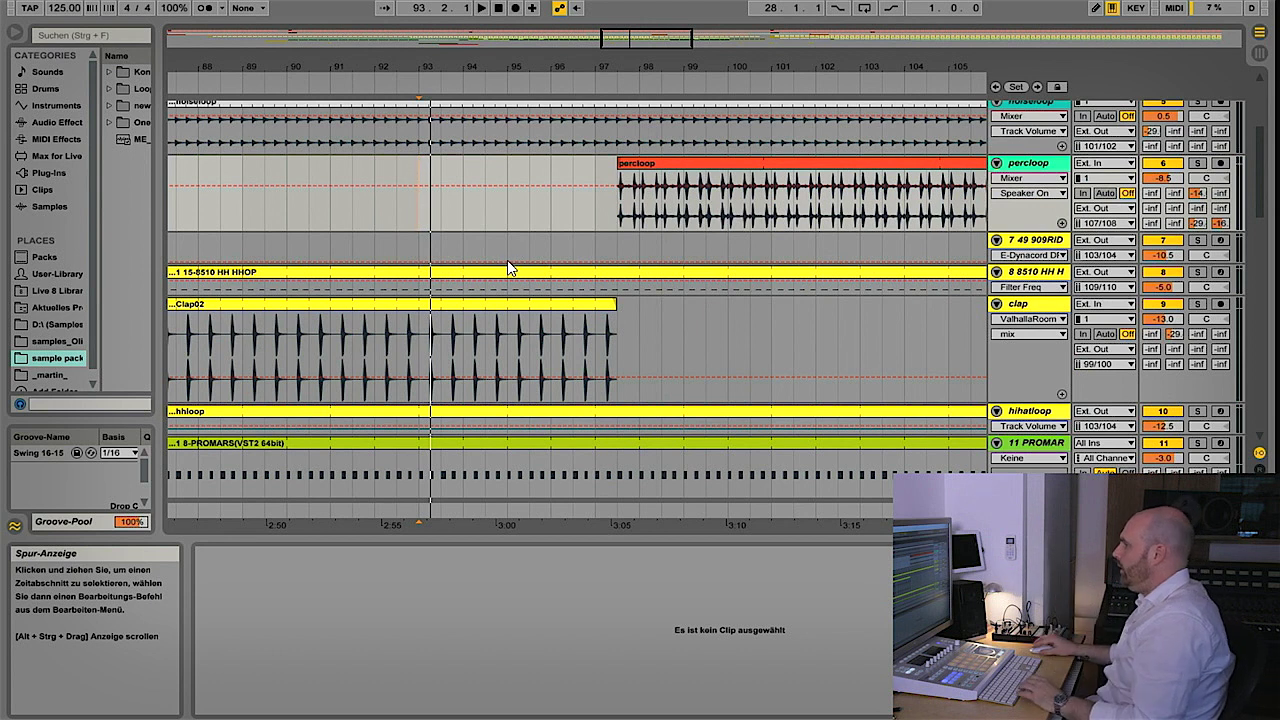
{"action": "left_click", "coordinate": [1154, 350]}
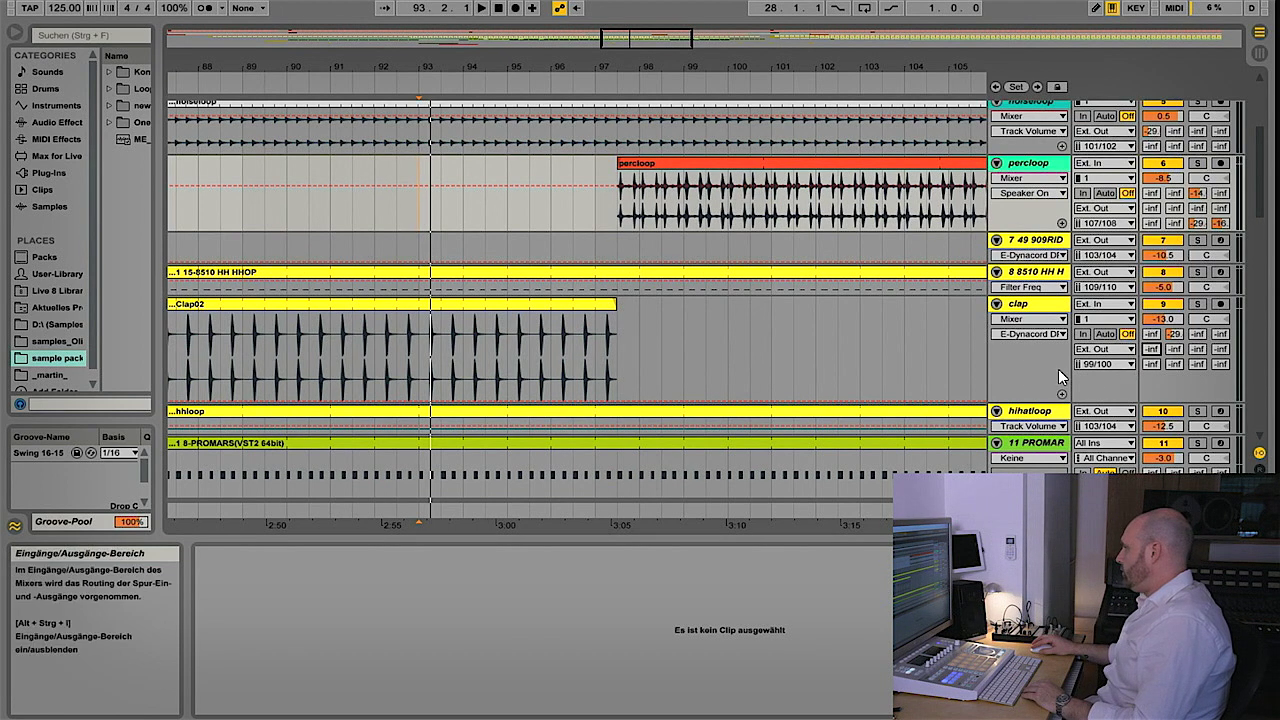
{"action": "left_click", "coordinate": [1220, 334]}
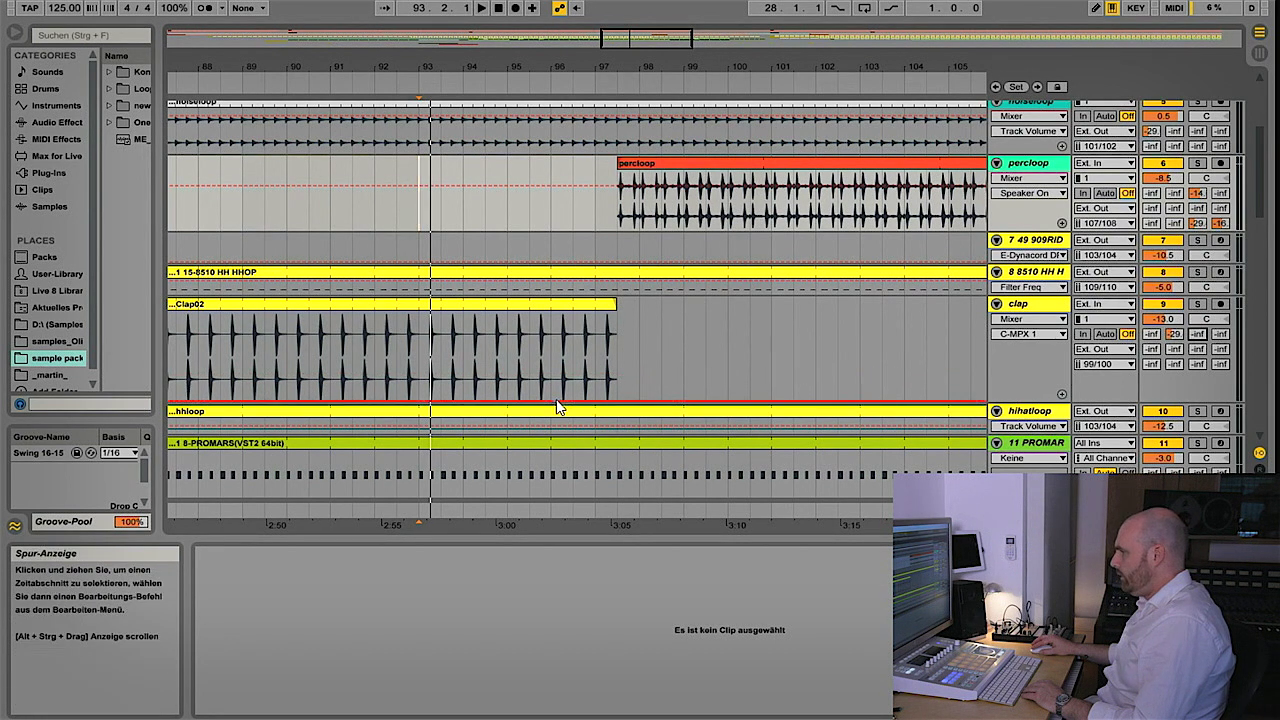
Draw the clap's C-MPX 1 send curve rising on the last hit in bar 97, easing down until bar 101 and closing at bar 102, and replay it
{"action": "left_click", "coordinate": [593, 401]}
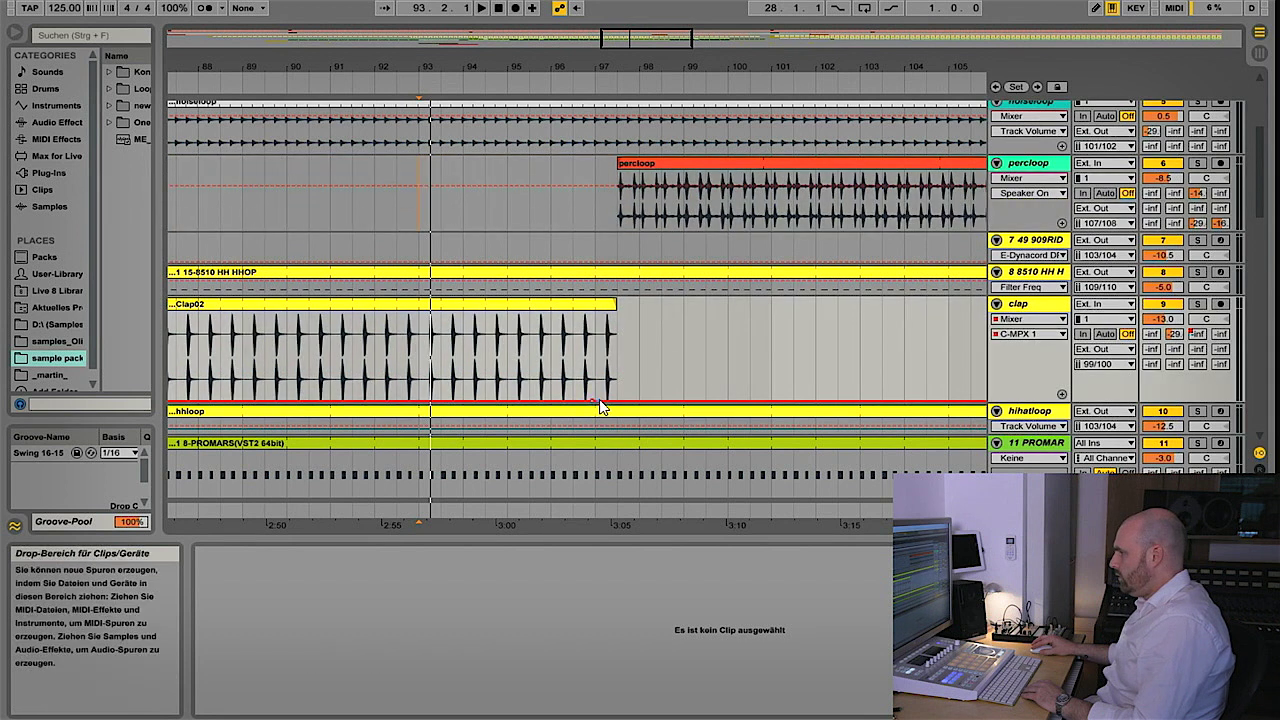
{"action": "left_click", "coordinate": [632, 401]}
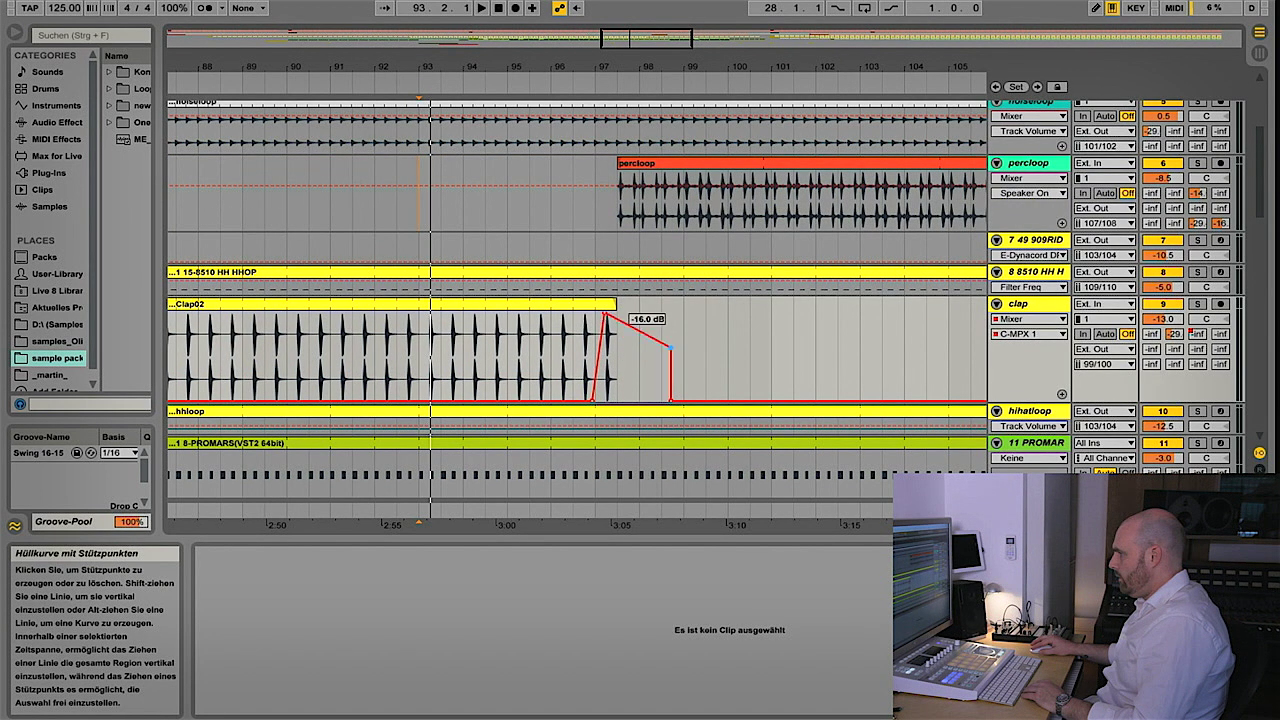
{"action": "left_click_drag", "start_coordinate": [672, 401], "coordinate": [821, 401]}
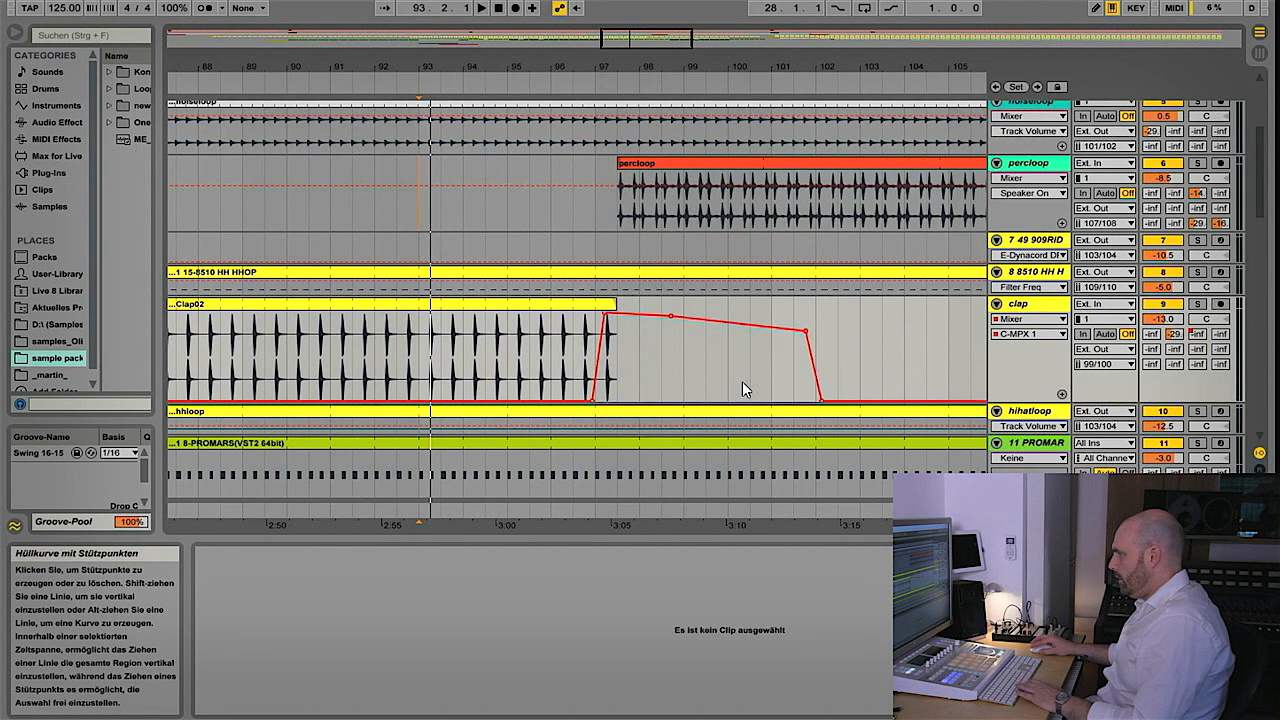
{"action": "key", "text": "space"}
{"action": "scroll", "coordinate": [561, 217], "scroll_direction": "up", "scroll_amount": 5}
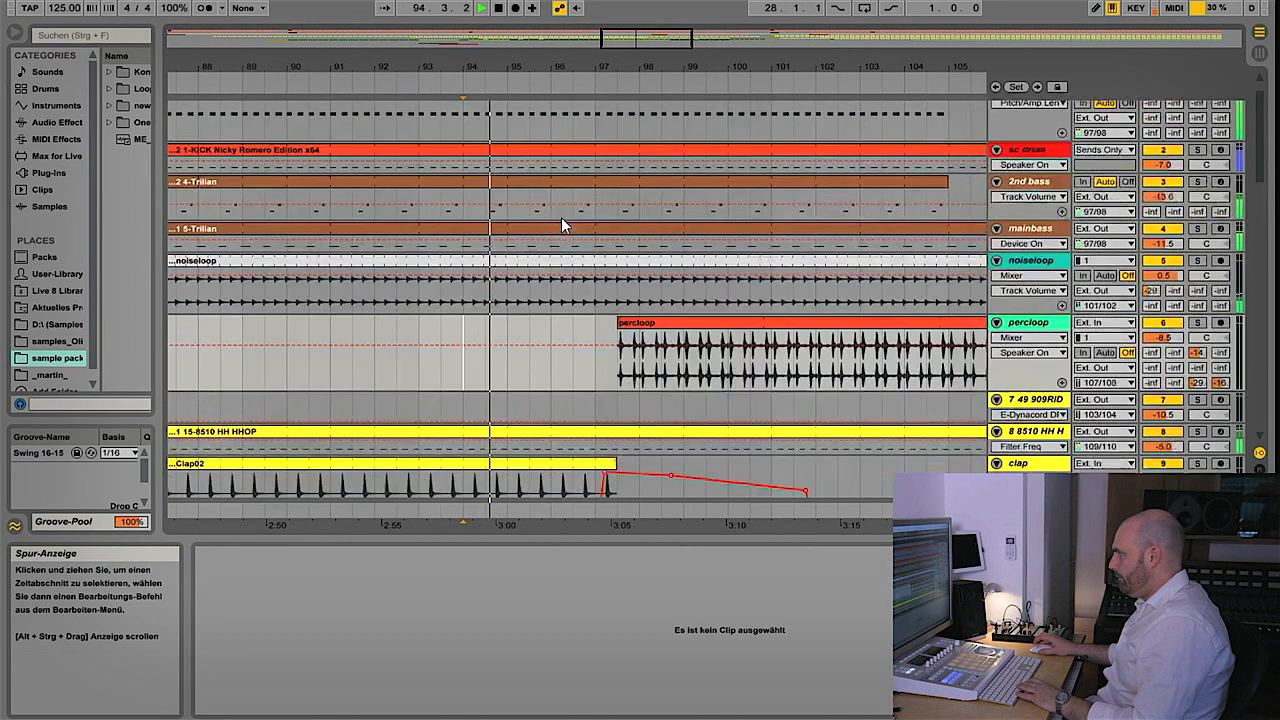
{"action": "scroll", "coordinate": [592, 186], "scroll_direction": "down", "scroll_amount": 10}
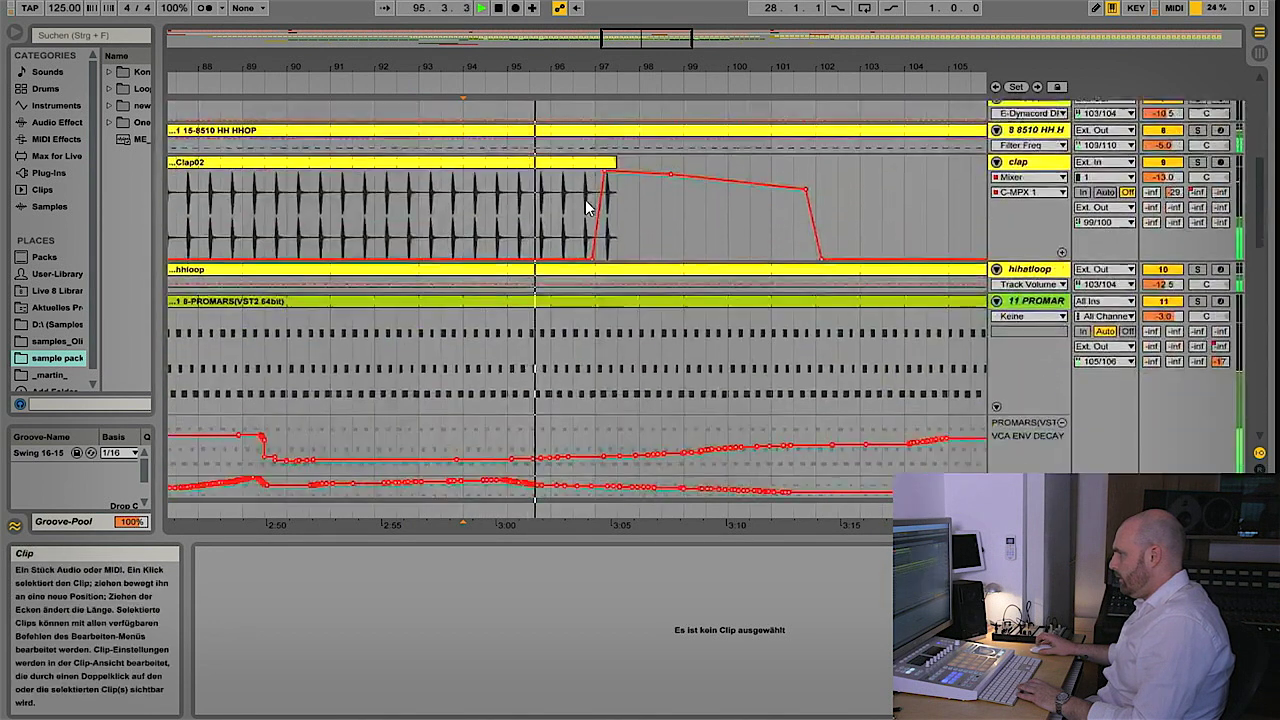
{"action": "scroll", "coordinate": [598, 194], "scroll_direction": "up", "scroll_amount": 5}
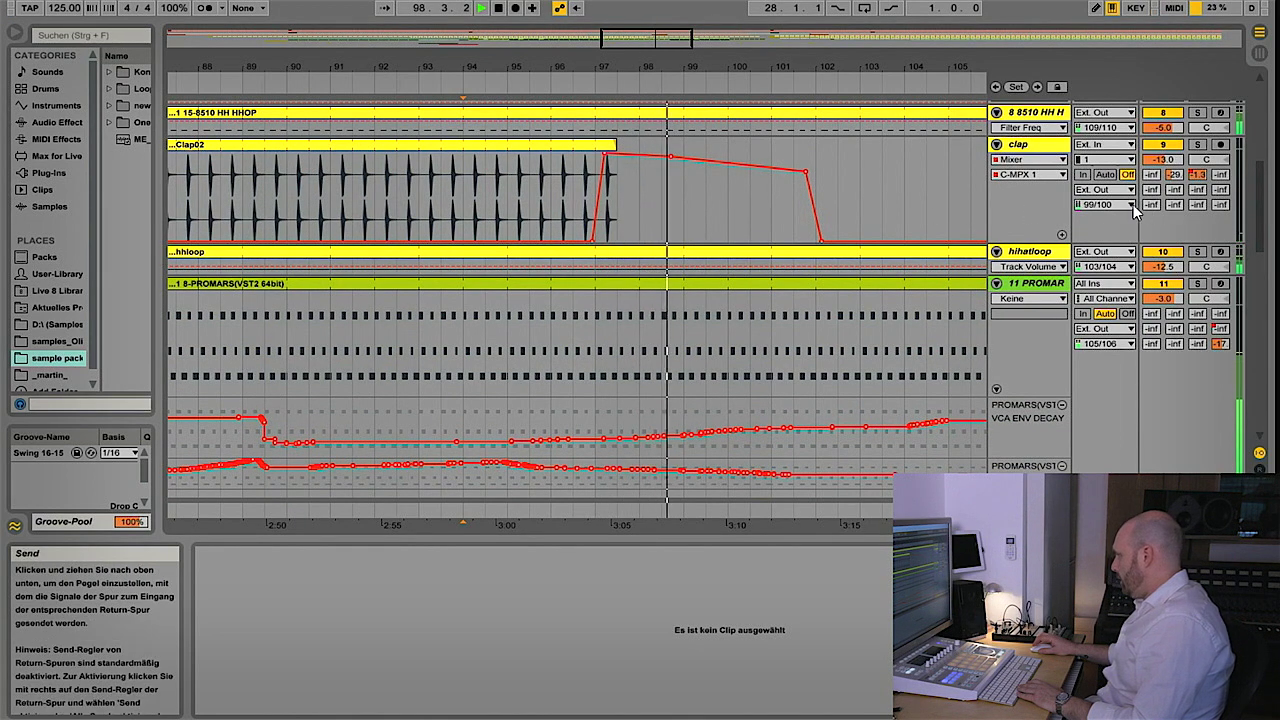
Display the clap's I-ArtsAcoustic send automation, raise it to about -15.6 dB on the last hit in bar 97, and replay from bar 96
{"action": "left_click", "coordinate": [1185, 196]}
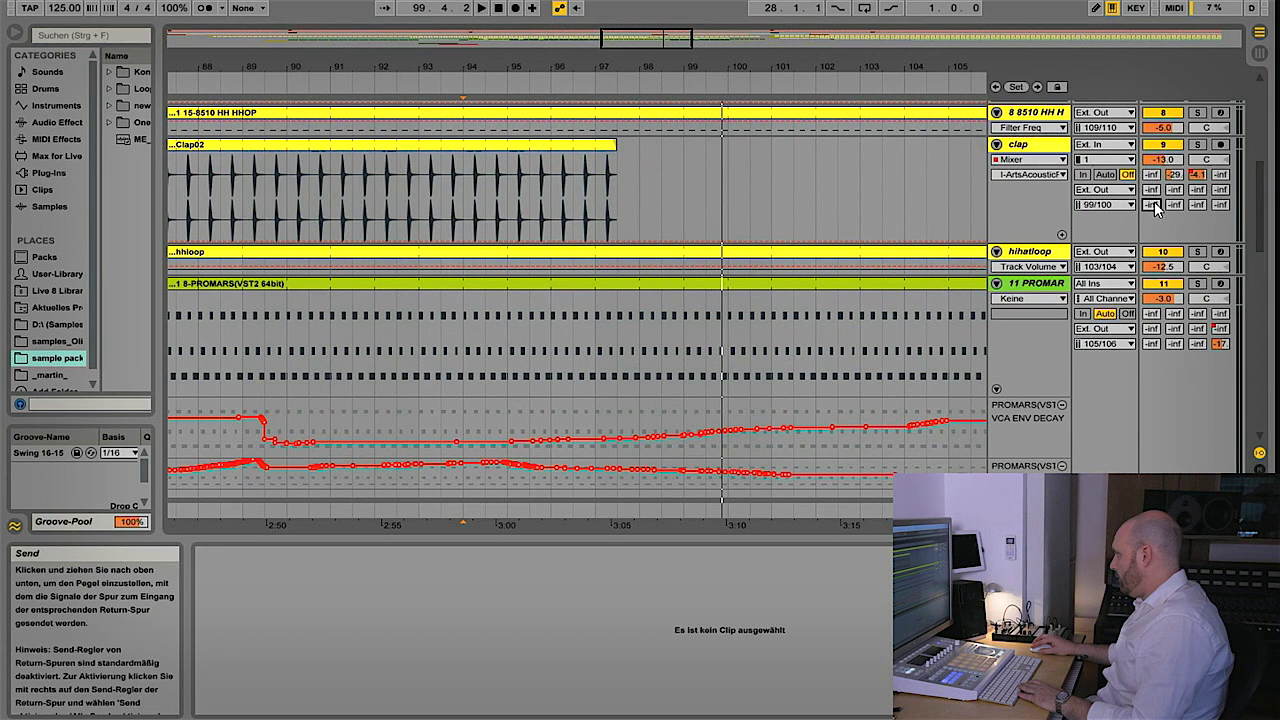
{"action": "left_click_drag", "start_coordinate": [593, 241], "coordinate": [600, 187]}
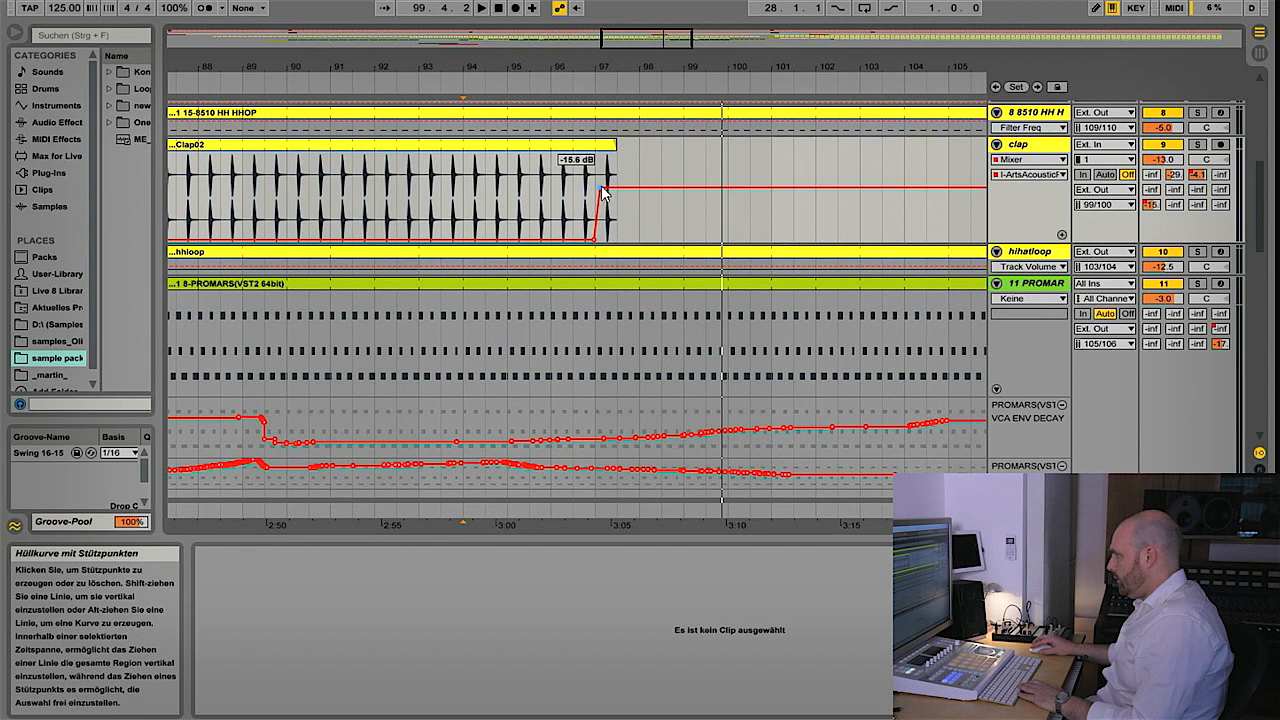
{"action": "left_click", "coordinate": [551, 175]}
{"action": "key", "text": "space"}
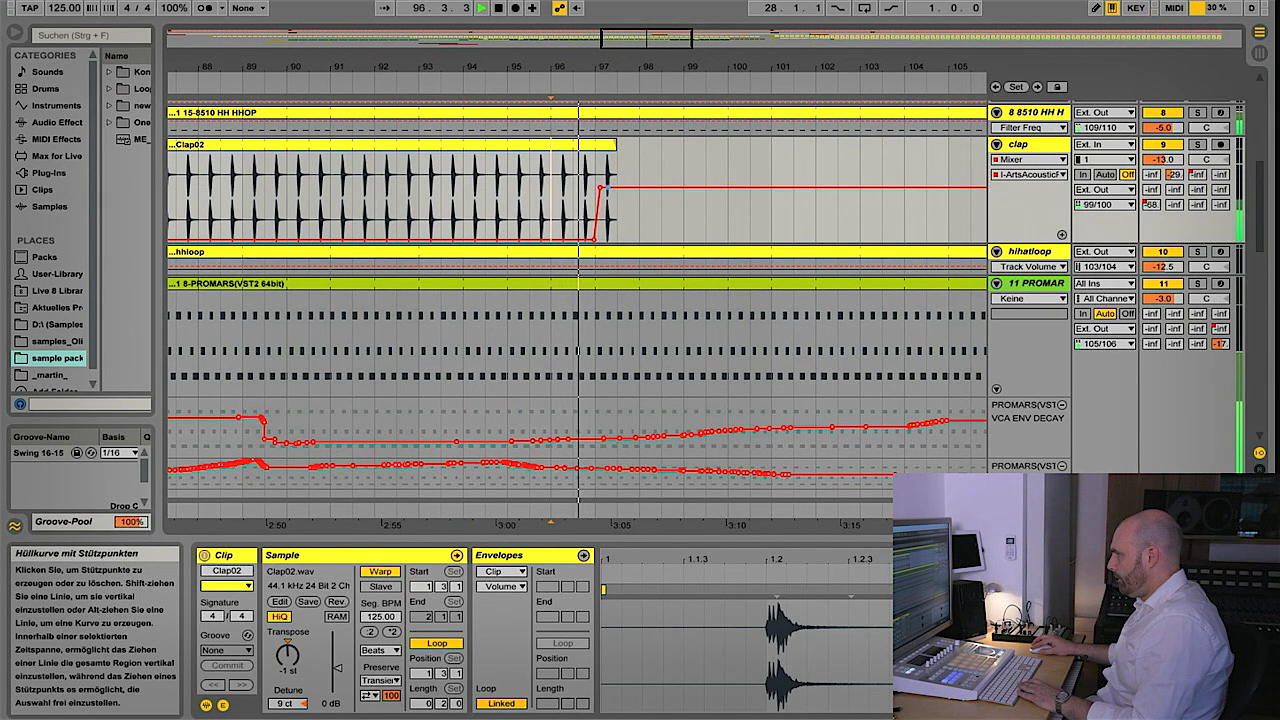
Raise the clap's I-ArtsAcoustic send peak at bar 97, trying -3.6 dB and easing it slightly lower, and fade it out during bar 101
{"action": "left_click_drag", "start_coordinate": [603, 187], "coordinate": [603, 160]}
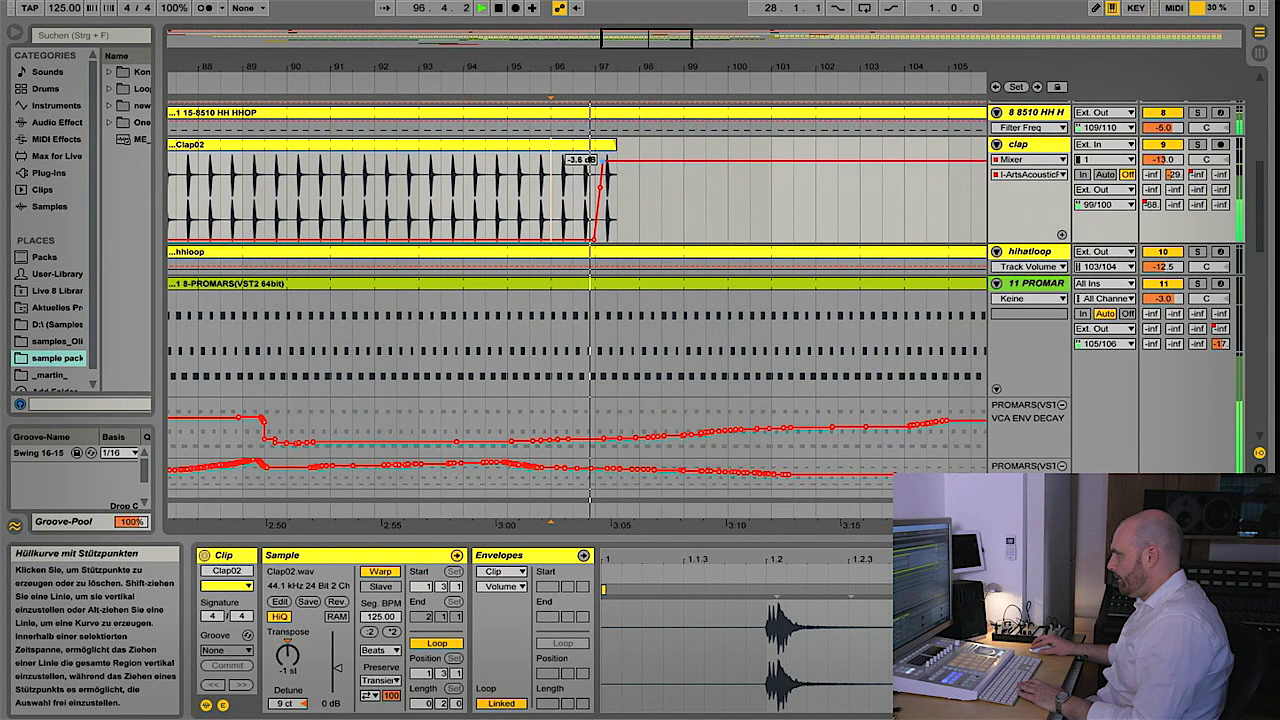
{"action": "left_click_drag", "start_coordinate": [604, 161], "coordinate": [604, 169]}
{"action": "left_click", "coordinate": [664, 169]}
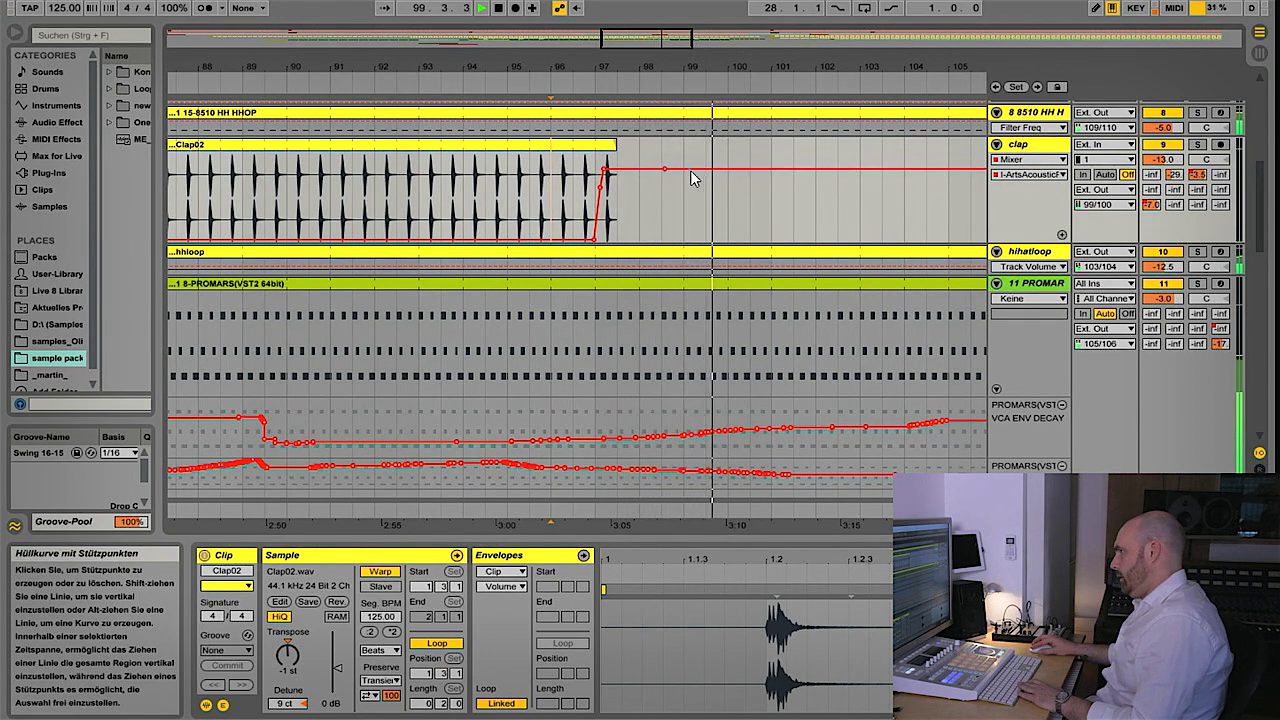
{"action": "left_click_drag", "start_coordinate": [729, 172], "coordinate": [800, 241]}
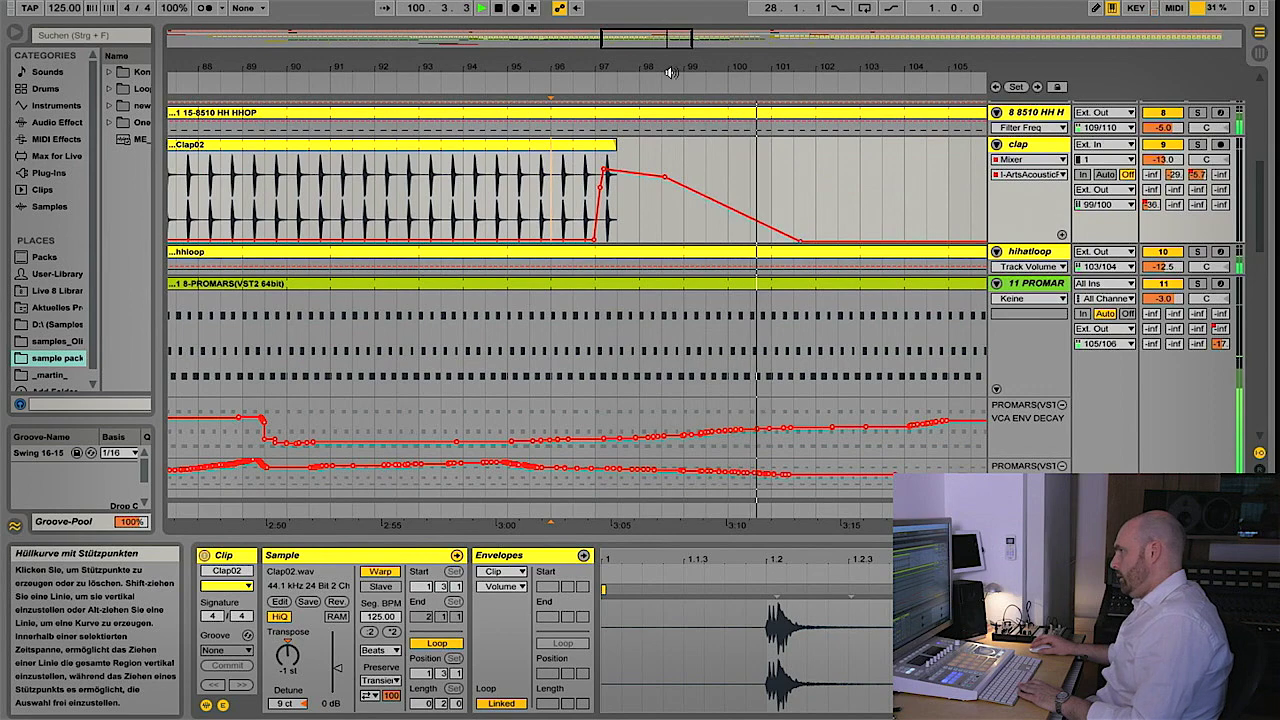
Draw a hump in the percloop's C-MPX 1 send automation from bar 82, peaking past the first clip's end and returning by bar 88, during playback
{"action": "left_click_drag", "start_coordinate": [572, 68], "coordinate": [572, 110]}
{"action": "scroll", "coordinate": [421, 166], "scroll_direction": "up", "scroll_amount": 3}
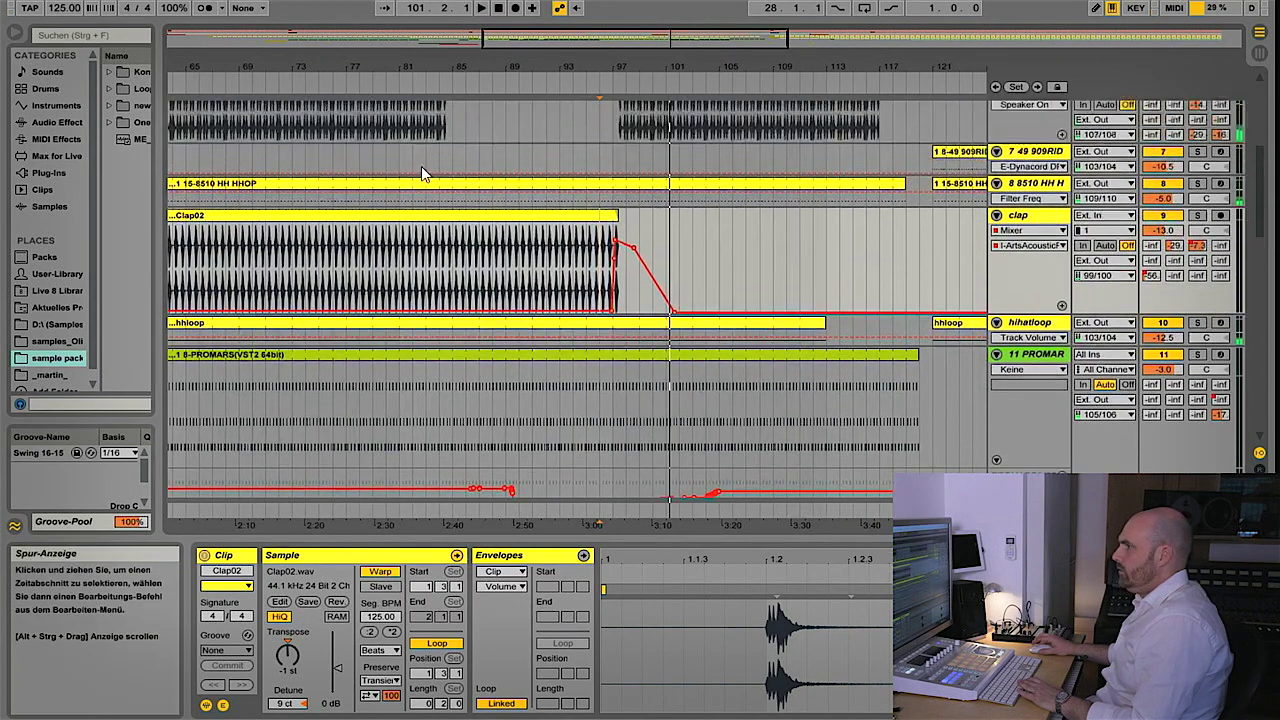
{"action": "scroll", "coordinate": [420, 166], "scroll_direction": "up", "scroll_amount": 3}
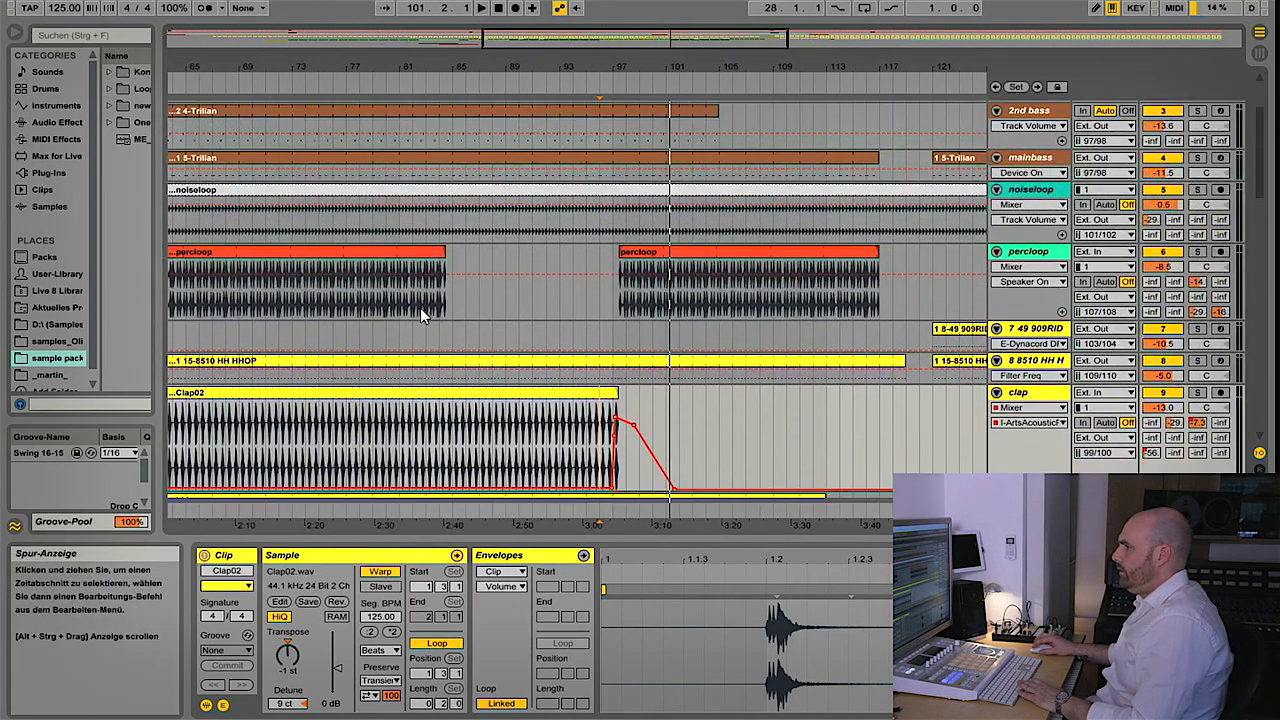
{"action": "left_click", "coordinate": [418, 305]}
{"action": "key", "text": "space"}
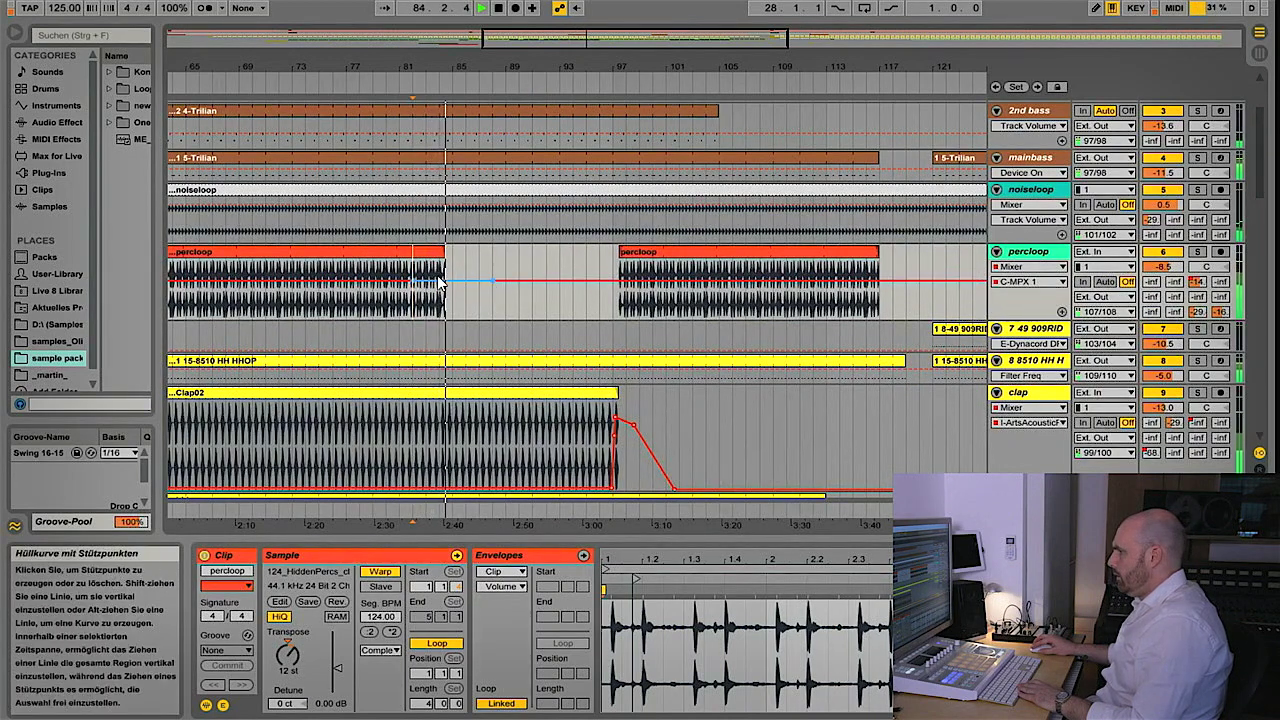
{"action": "key", "text": "space"}
{"action": "key", "text": "space"}
{"action": "left_click_drag", "start_coordinate": [426, 281], "coordinate": [436, 266]}
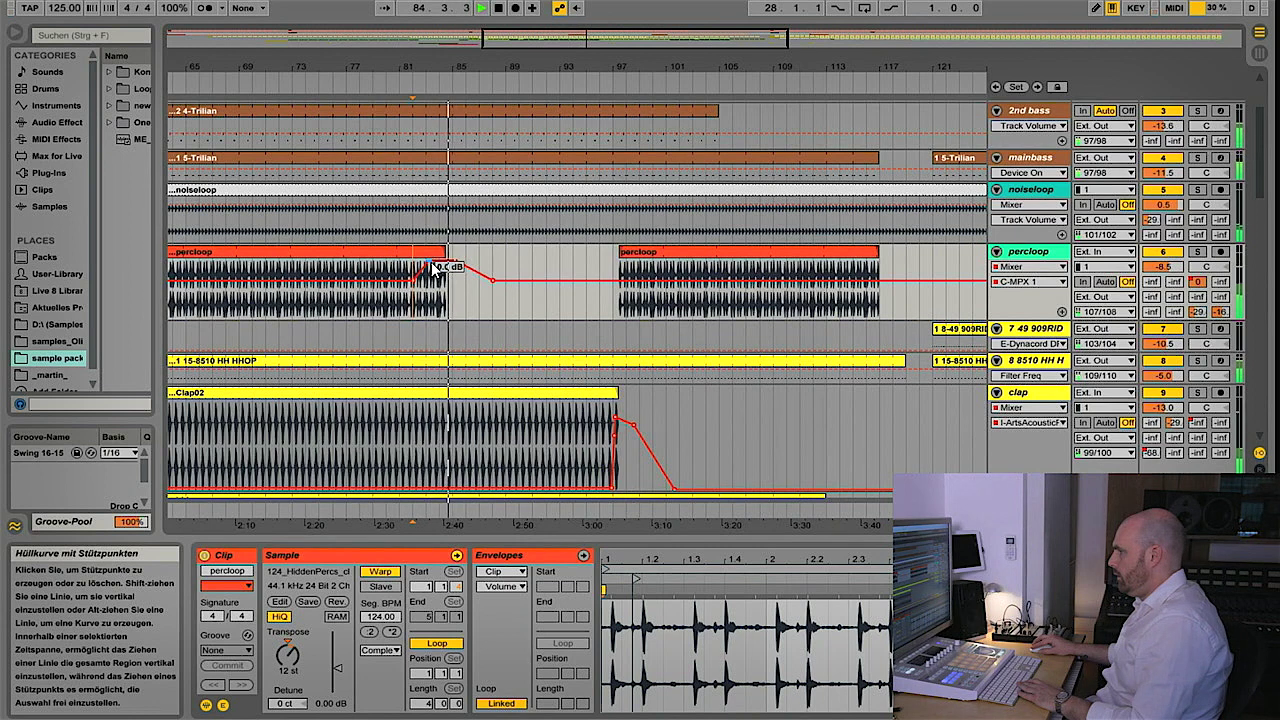
{"action": "left_click_drag", "start_coordinate": [452, 266], "coordinate": [453, 261]}
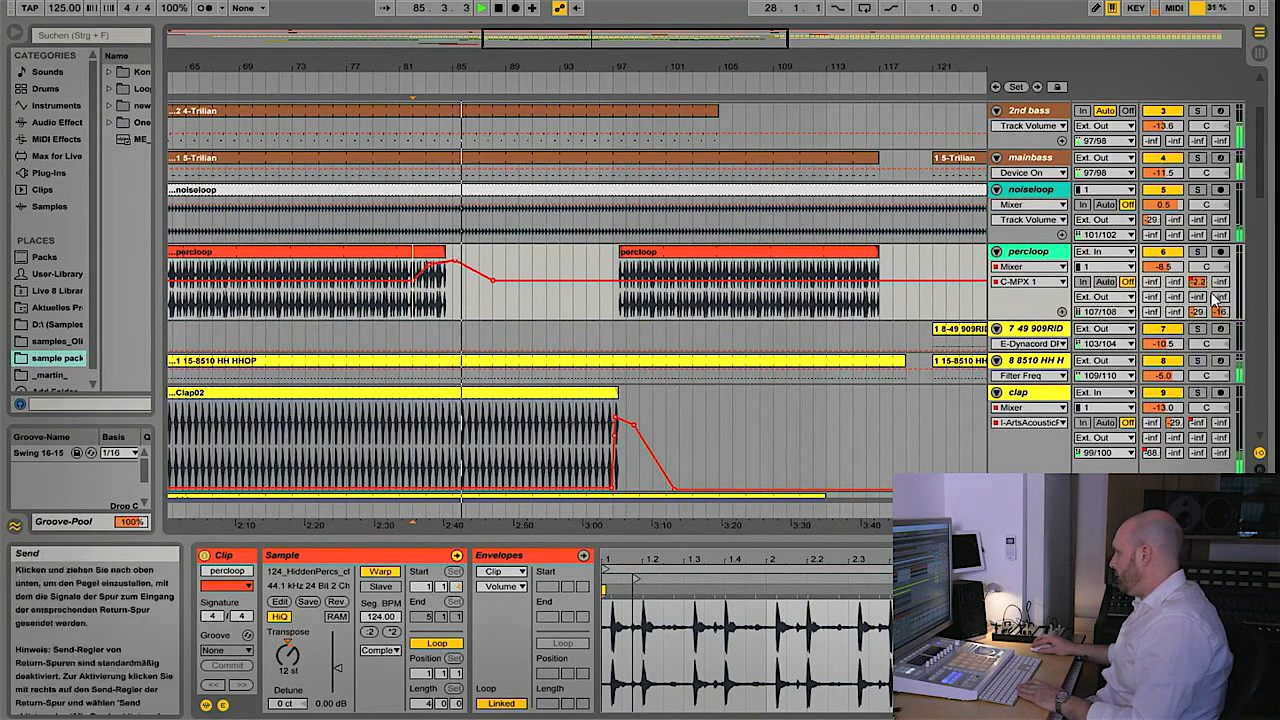
Automate the percloop's E-Dynacord send to rise from bar 82 to the first clip's end and drop to -inf dB around bar 89
{"action": "left_click", "coordinate": [1220, 289]}
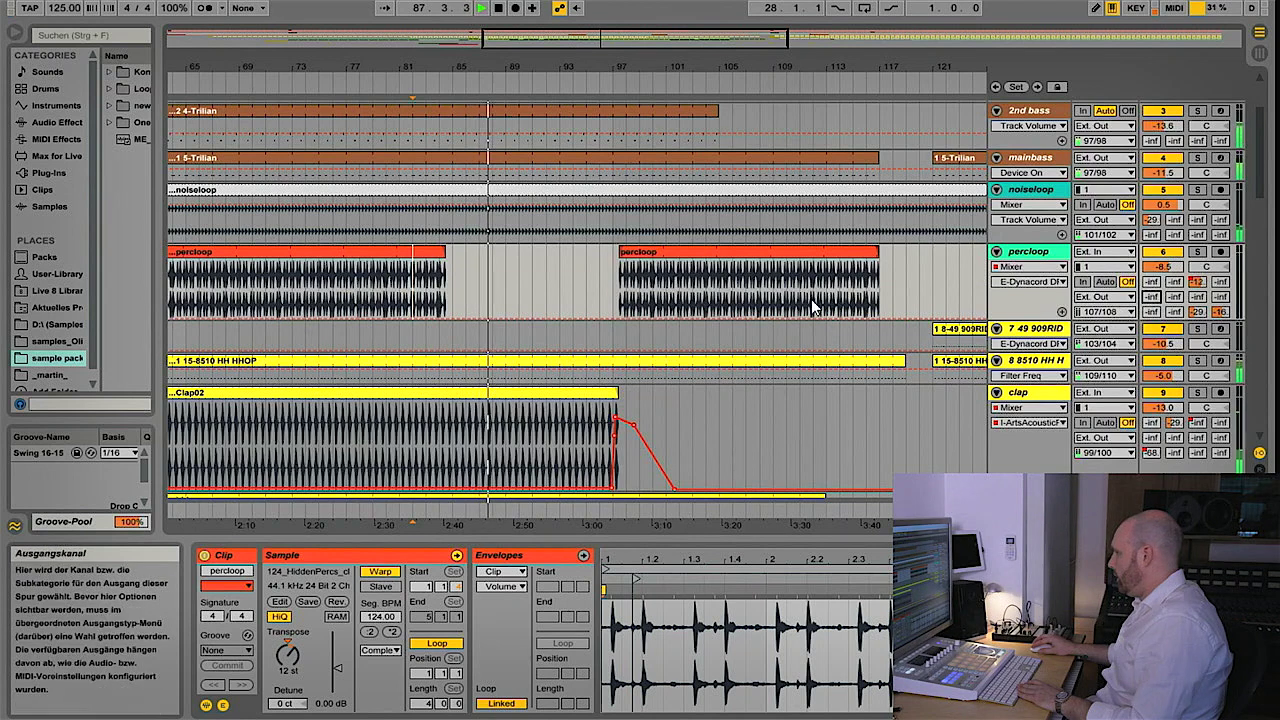
{"action": "left_click", "coordinate": [407, 317]}
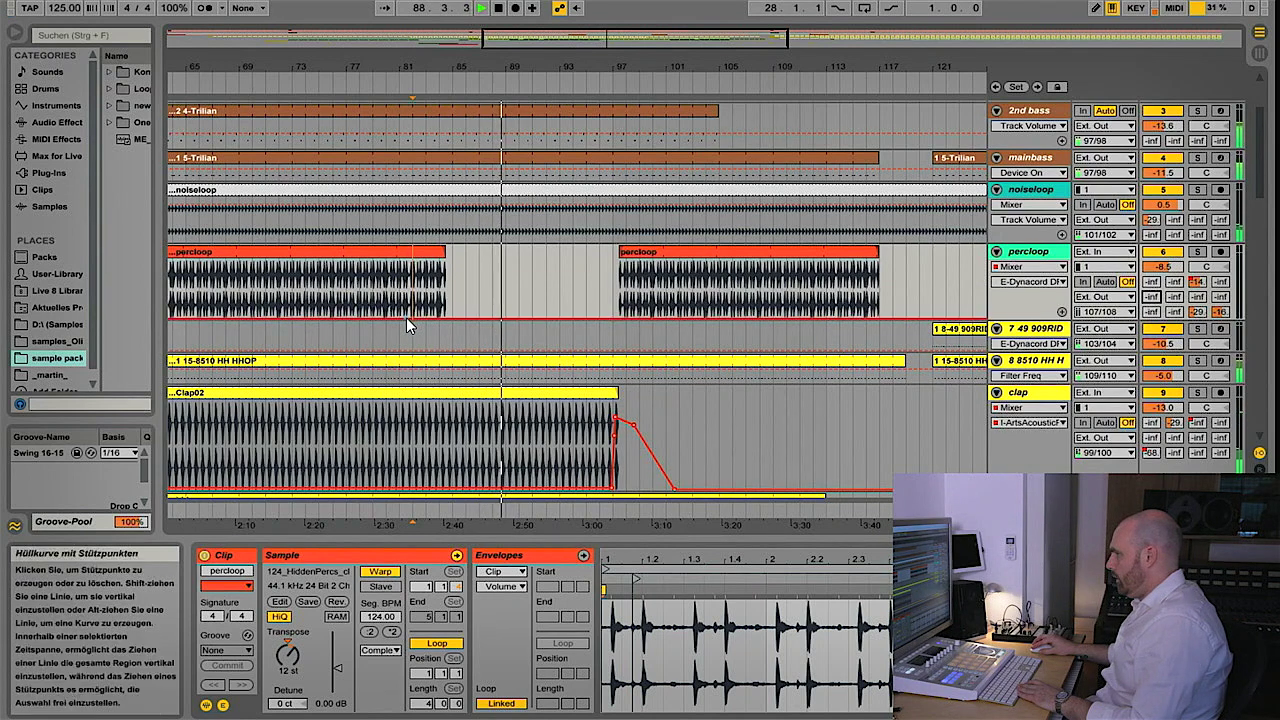
{"action": "left_click_drag", "start_coordinate": [425, 318], "coordinate": [440, 266]}
{"action": "key", "text": "space"}
{"action": "key", "text": "space"}
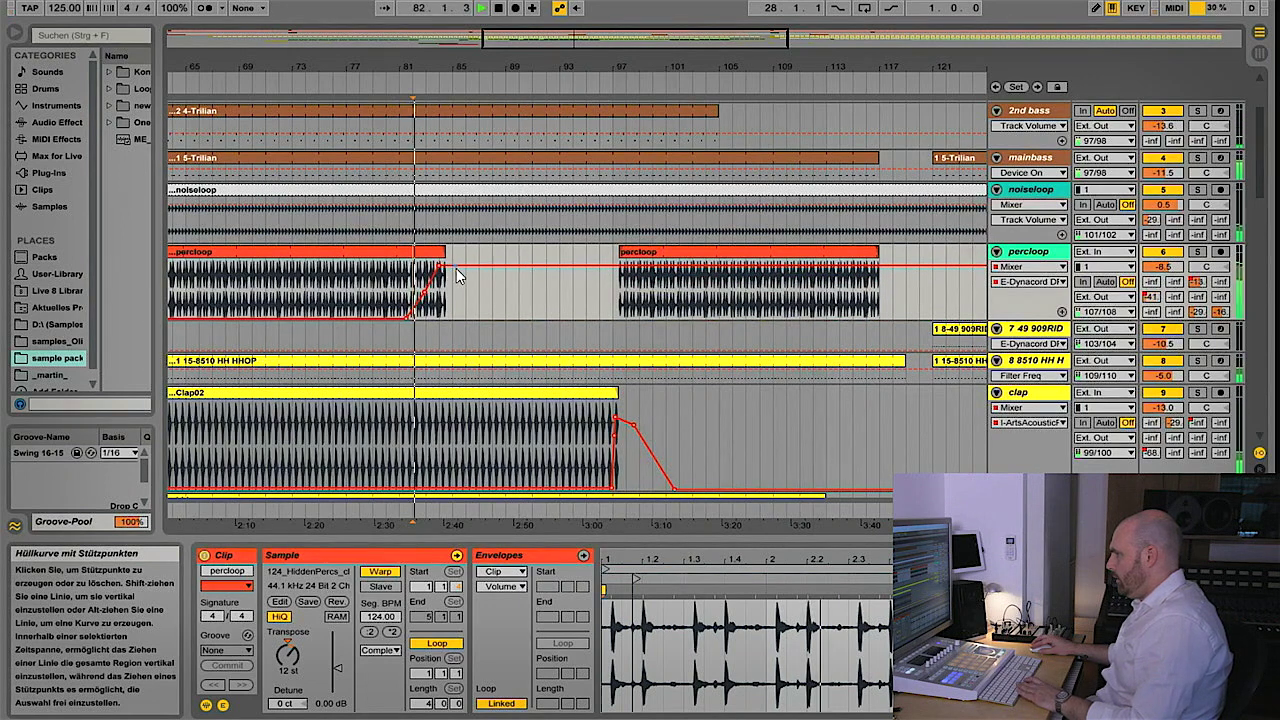
{"action": "left_click", "coordinate": [456, 266]}
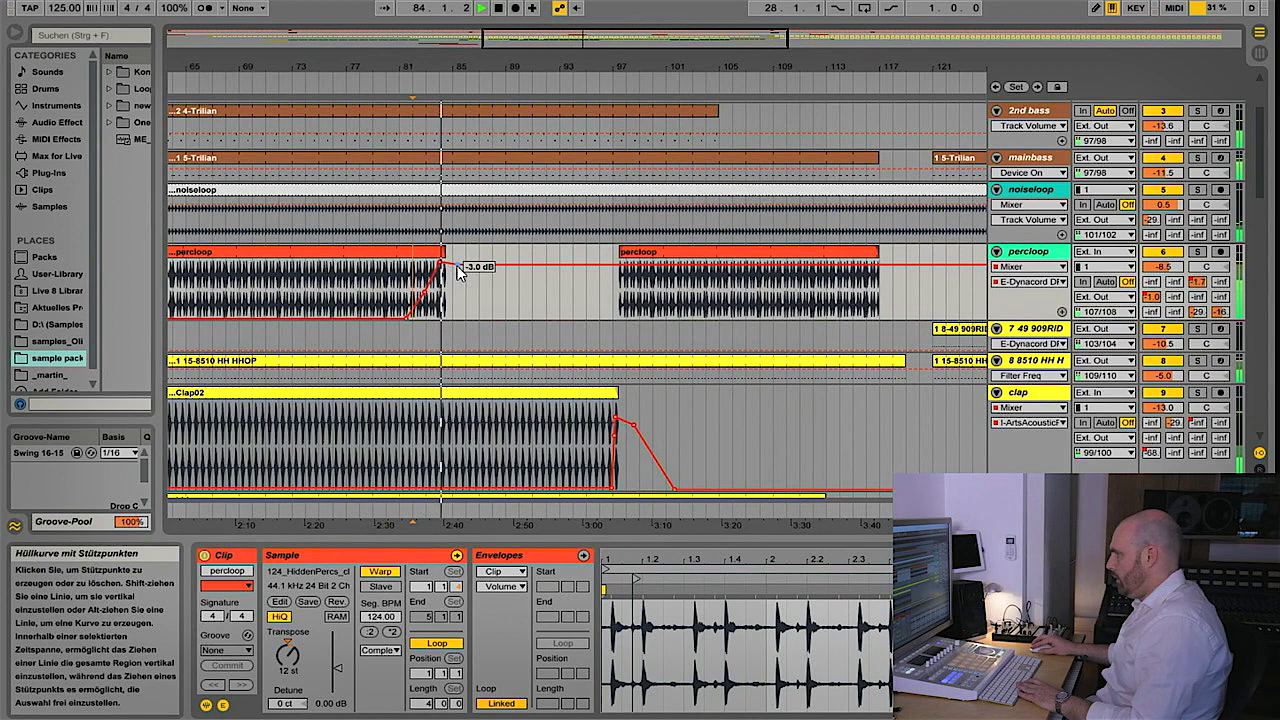
{"action": "left_click_drag", "start_coordinate": [458, 265], "coordinate": [505, 320]}
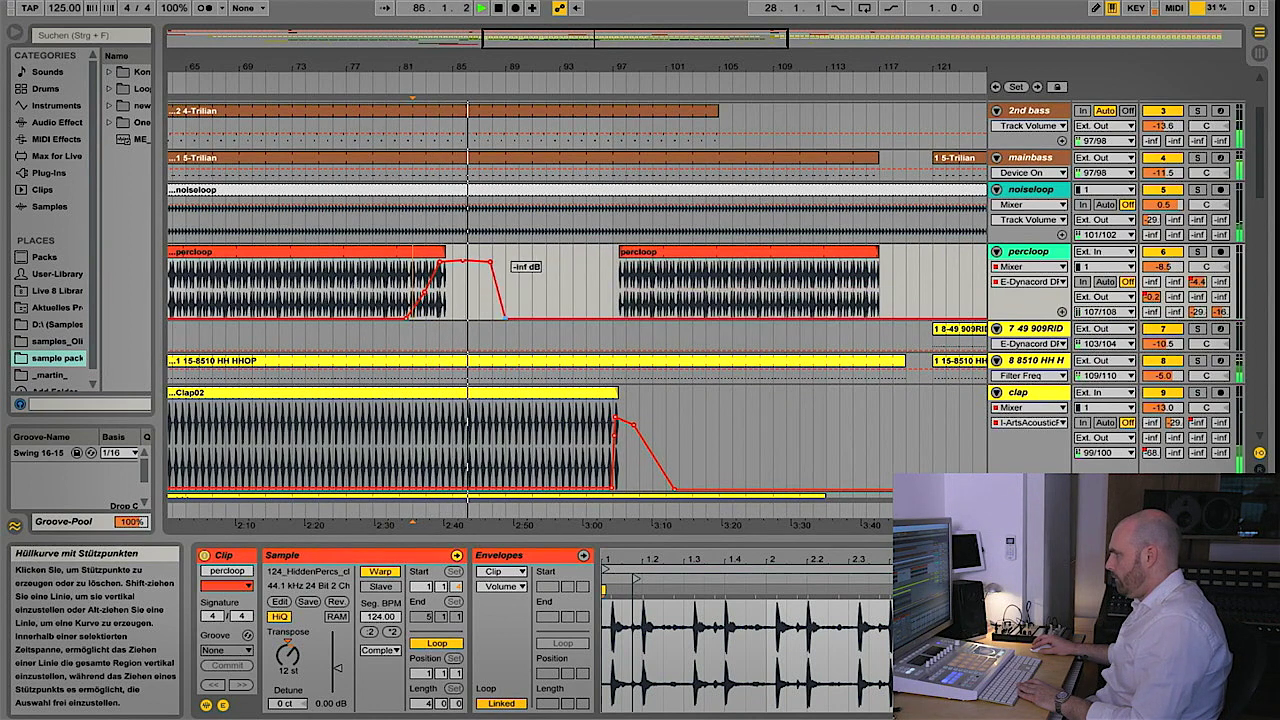
Display the PROMARS track's K-Delay send automation, add a breakpoint near bar 85, and replay from bar 82
{"action": "scroll", "coordinate": [528, 321], "scroll_direction": "down", "scroll_amount": 4}
{"action": "scroll", "coordinate": [539, 314], "scroll_direction": "down", "scroll_amount": 3}
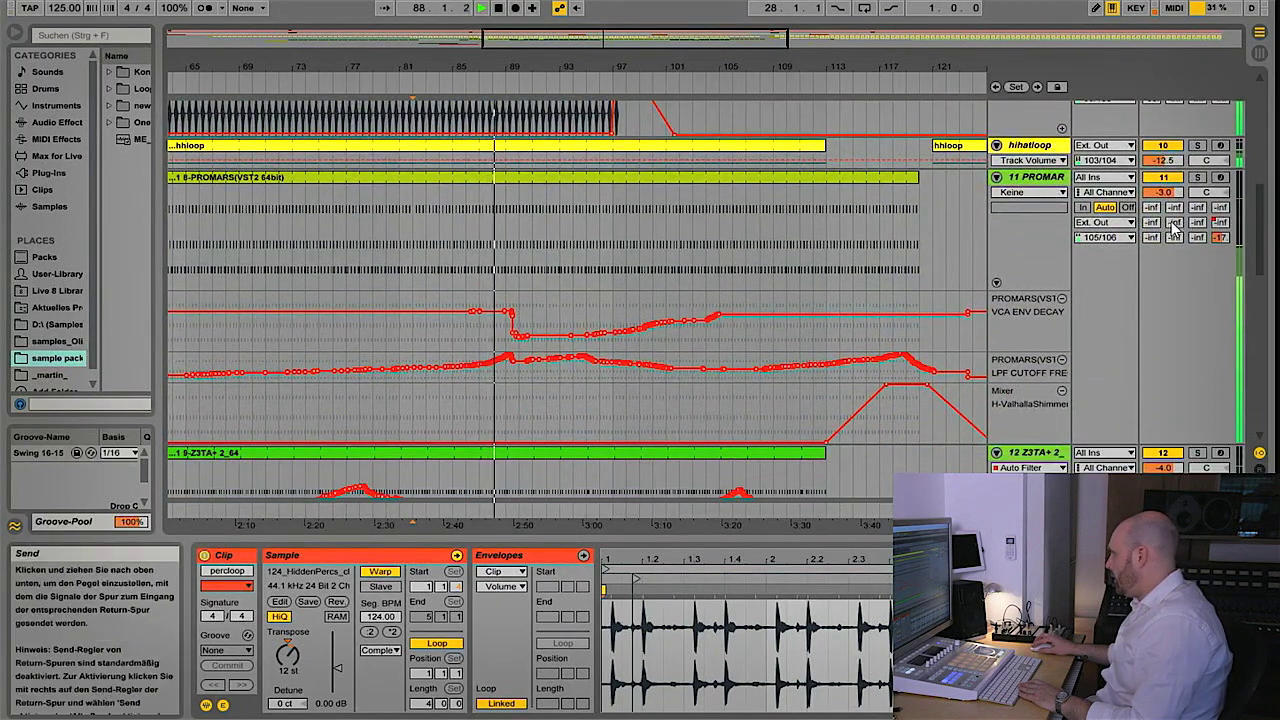
{"action": "left_click", "coordinate": [1195, 232]}
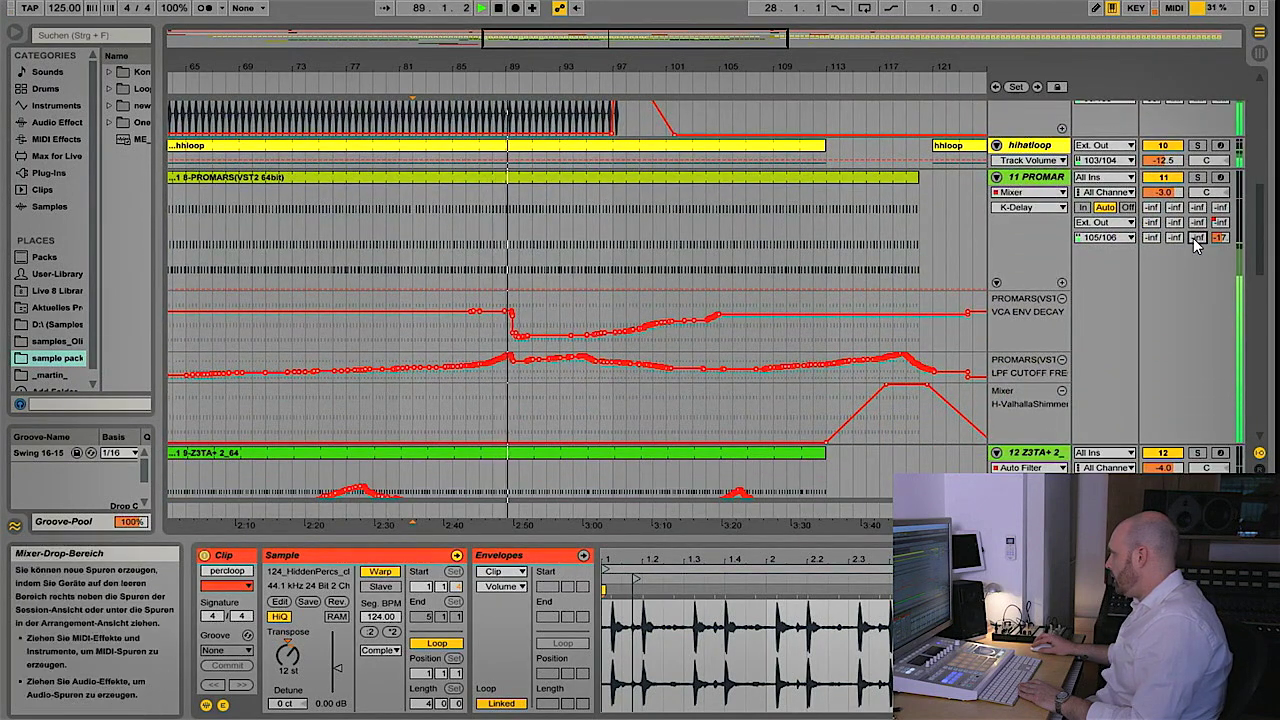
{"action": "left_click", "coordinate": [454, 289]}
{"action": "key", "text": "space"}
{"action": "key", "text": "space"}
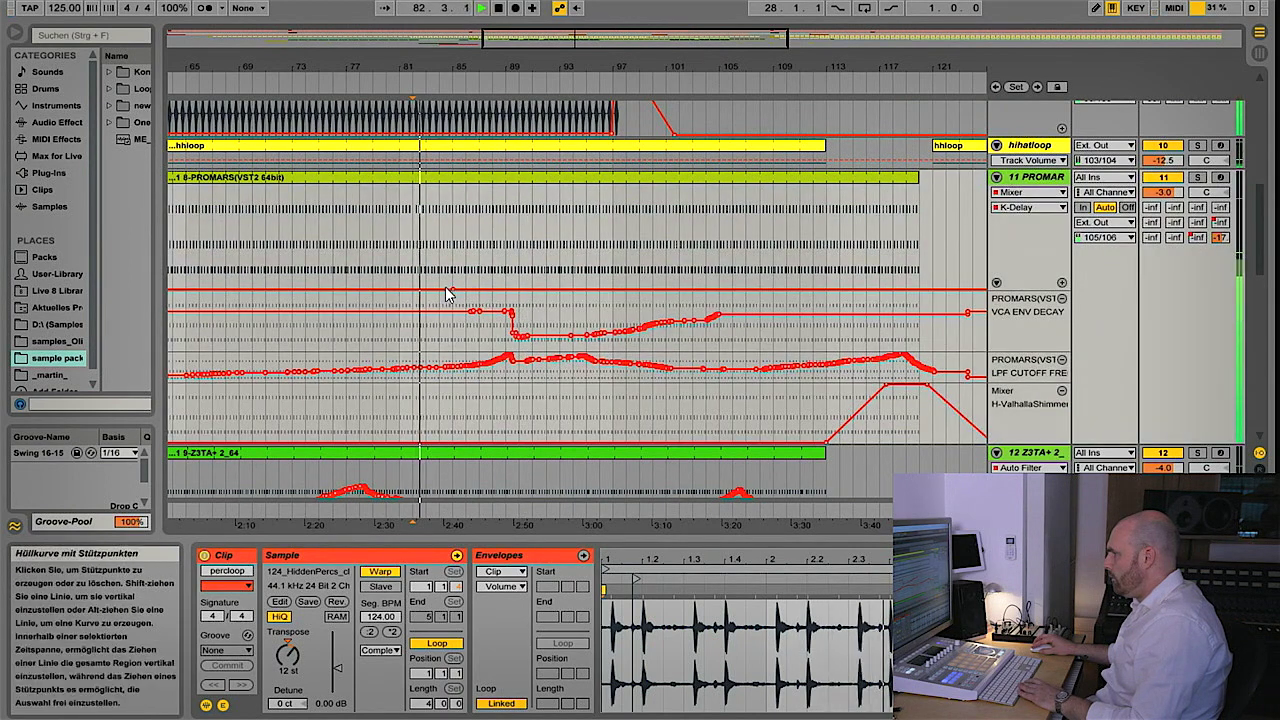
Shape the PROMARS K-Delay send curve to rise from bar 83, hold near -2.4 dB and close around bar 89, and replay from bar 82
{"action": "left_click_drag", "start_coordinate": [452, 291], "coordinate": [489, 188]}
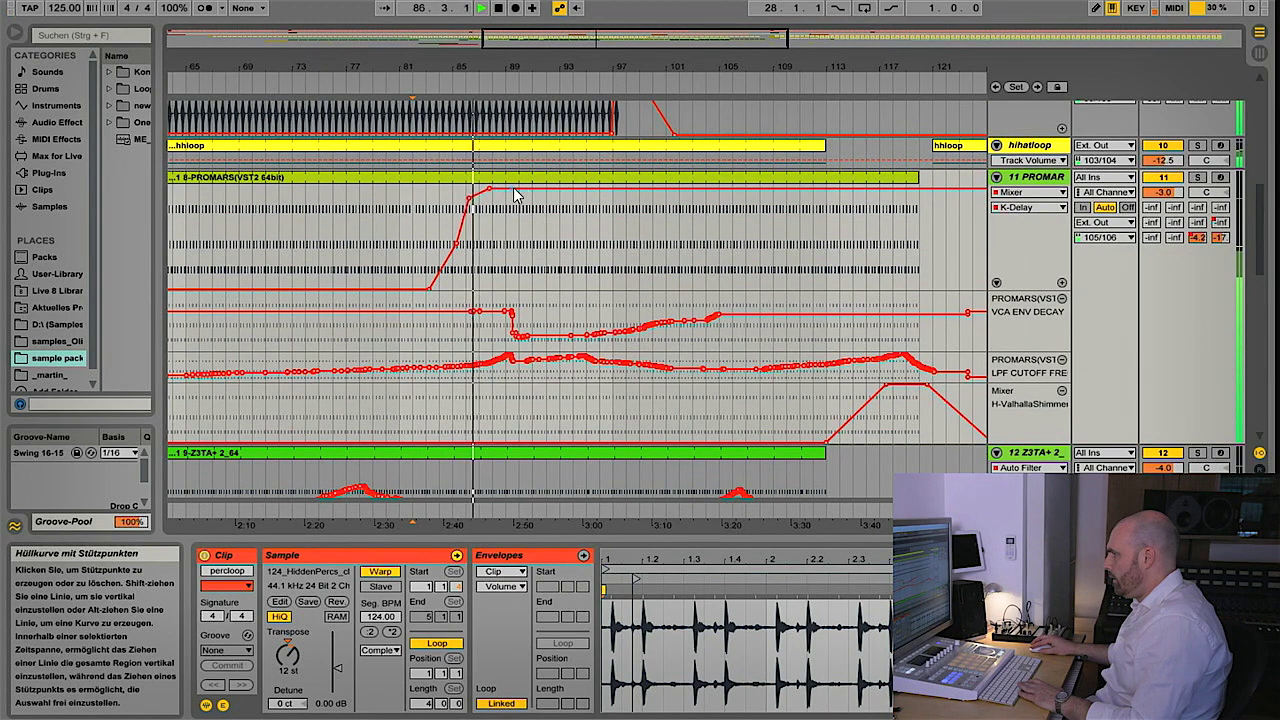
{"action": "left_click", "coordinate": [514, 189]}
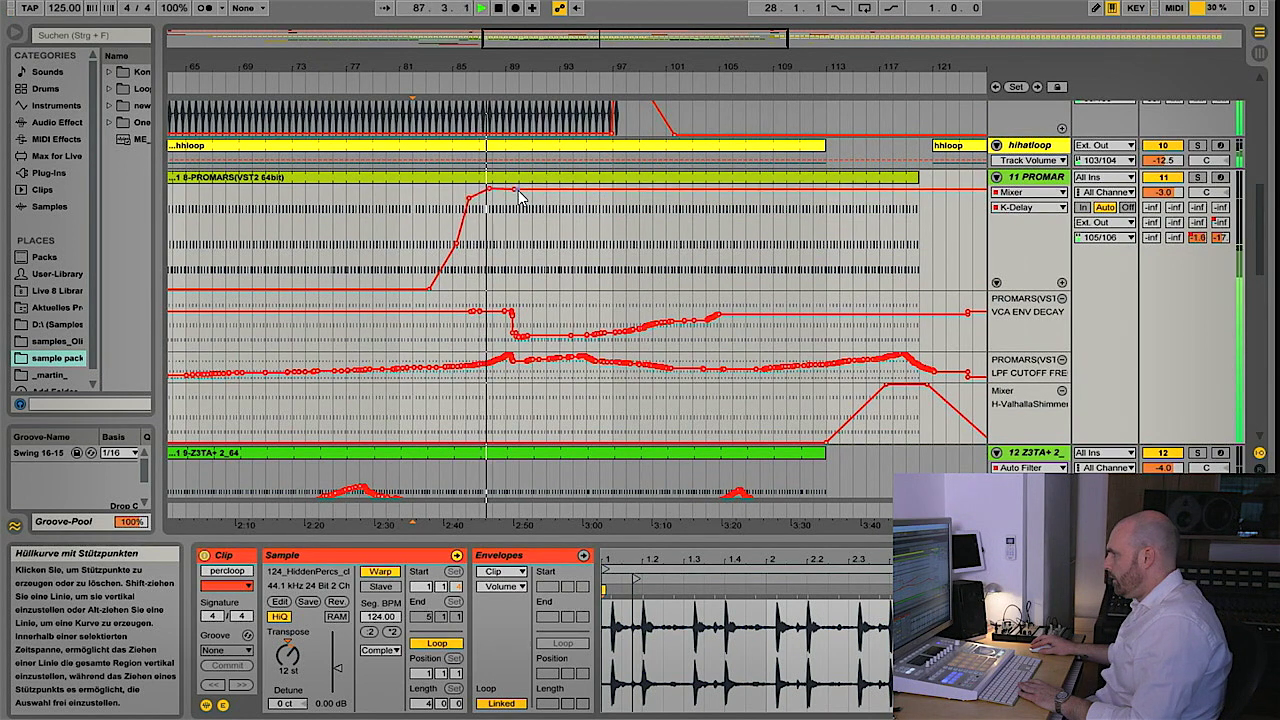
{"action": "left_click_drag", "start_coordinate": [530, 197], "coordinate": [530, 290]}
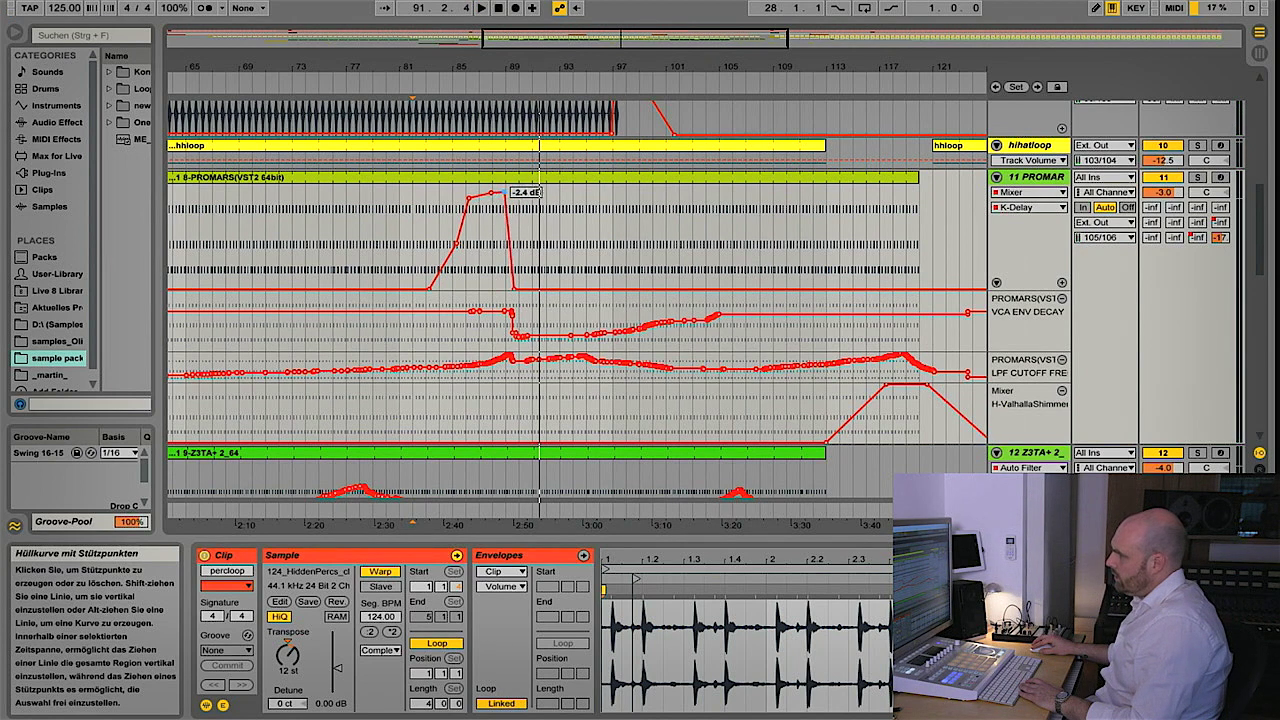
{"action": "key", "text": "space"}
{"action": "key", "text": "space"}
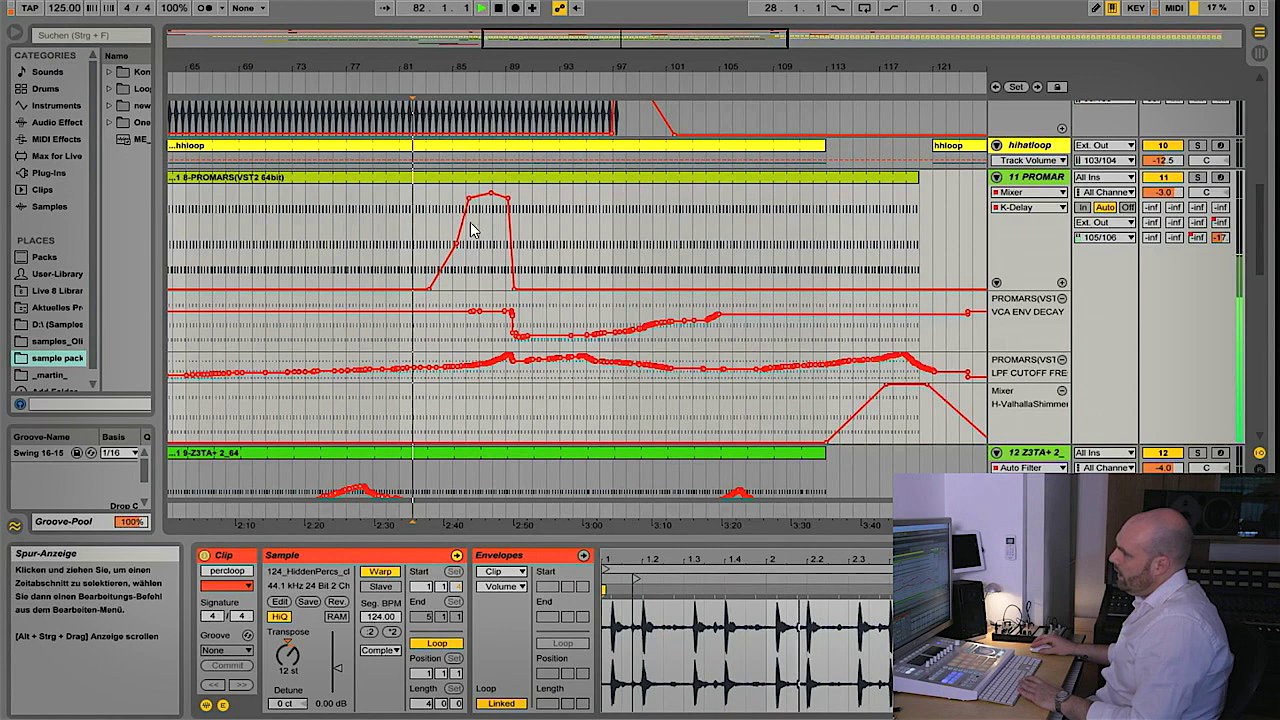